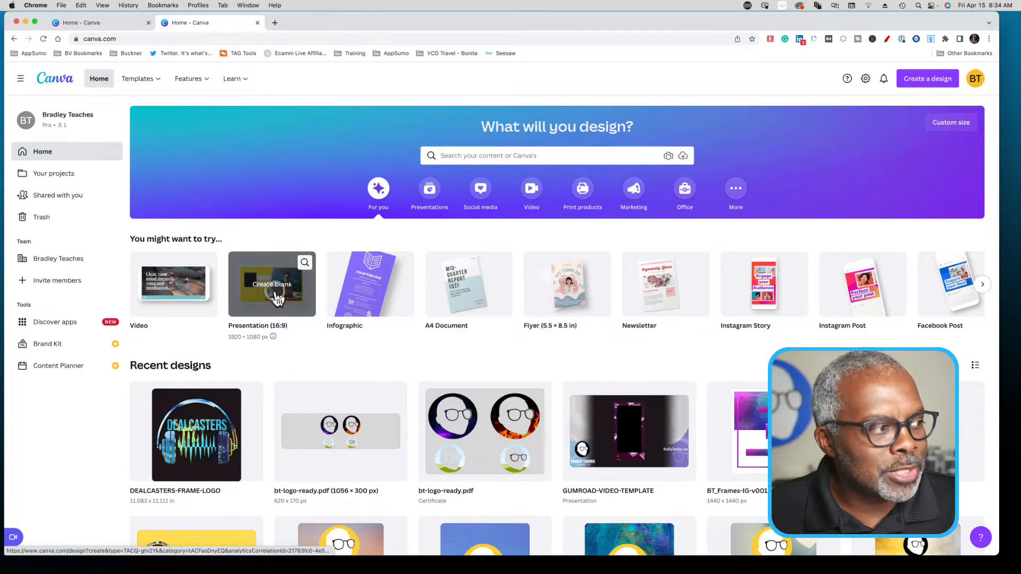
- Create a blank 16:9 presentation and show all recently used elements
click(276, 291)
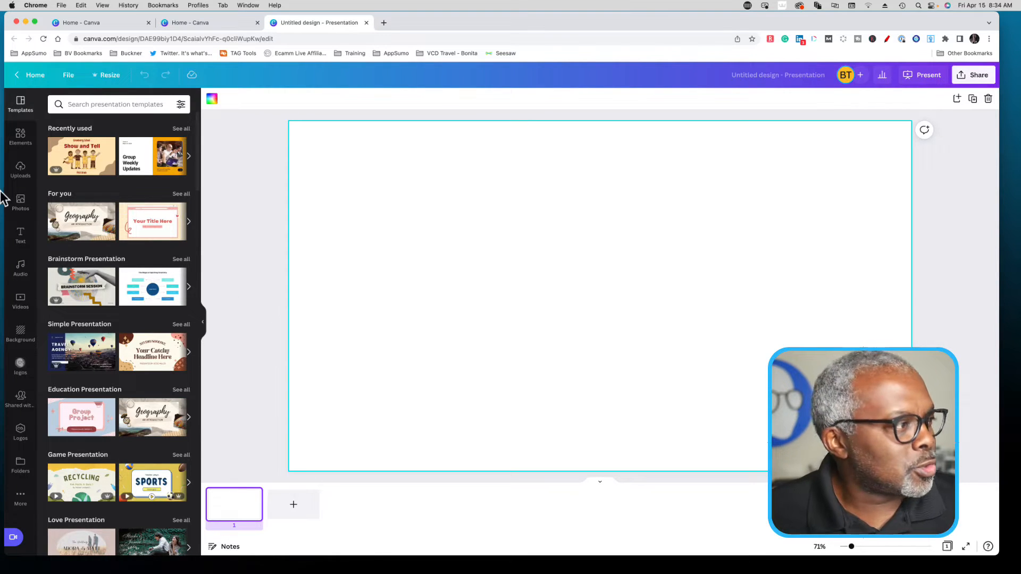
click(17, 148)
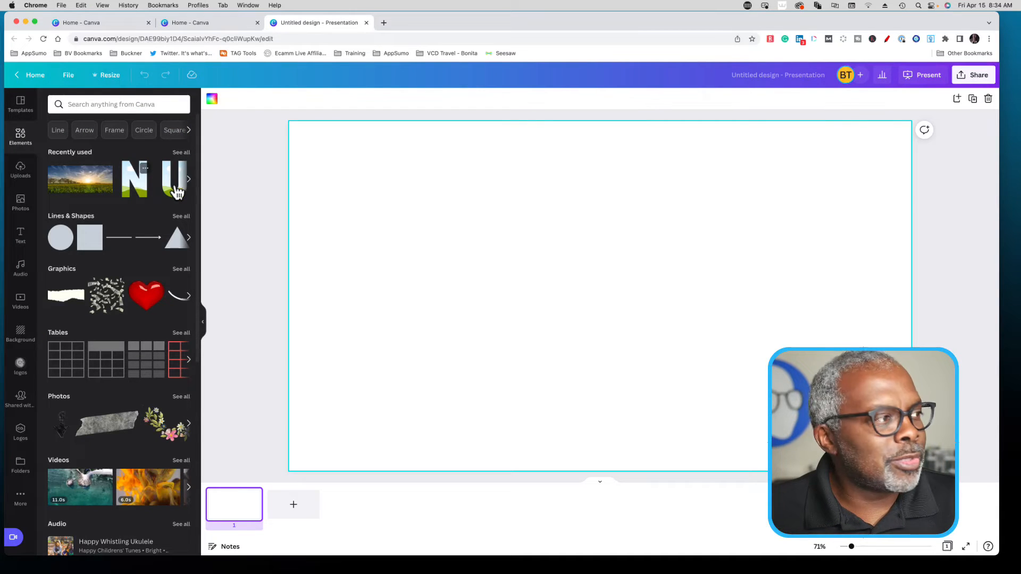
click(179, 154)
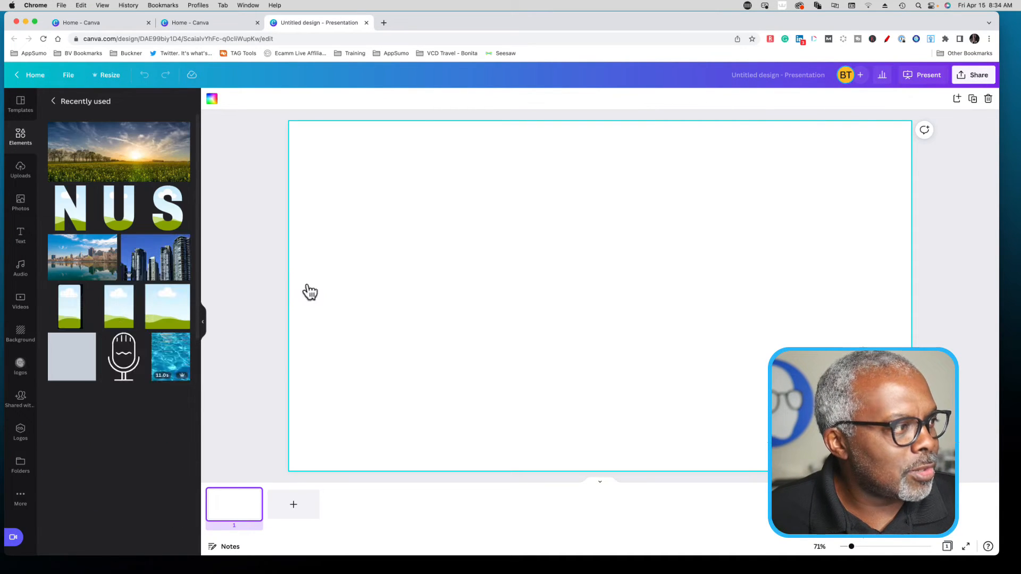
- Add the S, N and U letter frames from the recently used elements and spread them across the slide
click(165, 229)
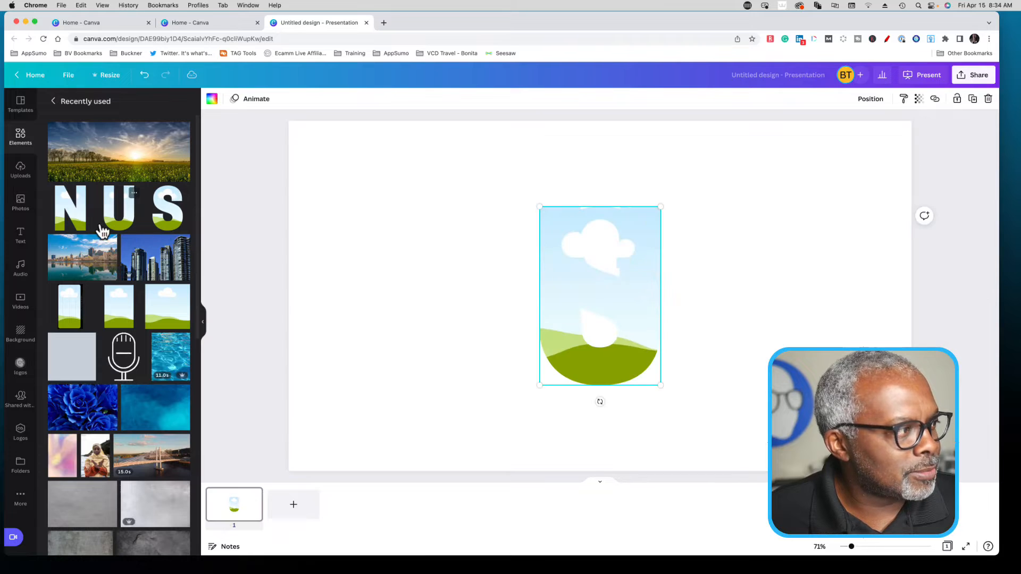
click(466, 327)
drag(558, 344, 699, 332)
drag(629, 348, 480, 348)
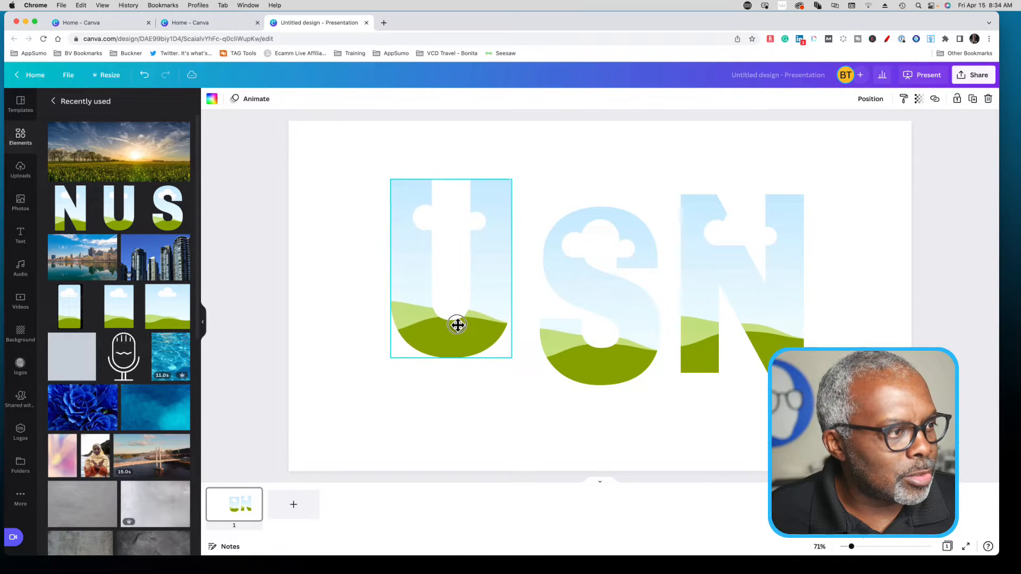
- Arrange the letter frames in a row spelling SUN, starting at the slide's top-left corner
drag(587, 351, 368, 352)
drag(467, 342, 633, 353)
click(422, 356)
drag(422, 356, 388, 273)
drag(584, 374, 476, 298)
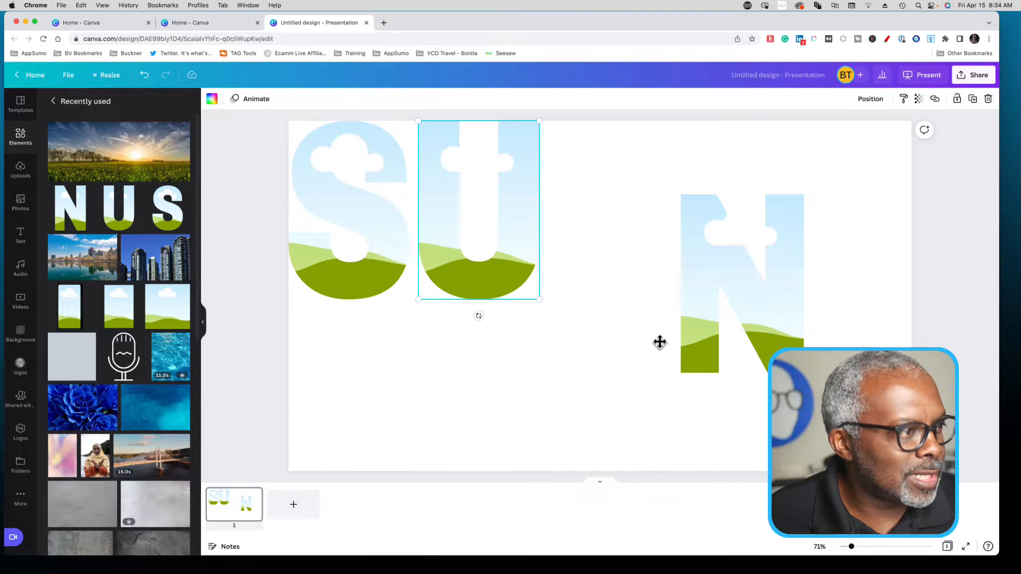
drag(691, 353, 560, 273)
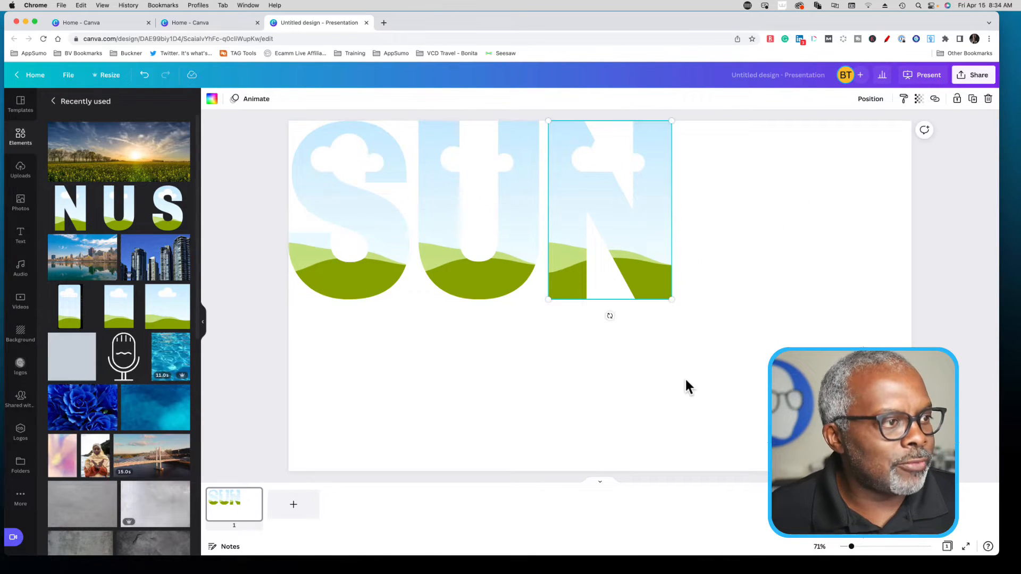
click(685, 378)
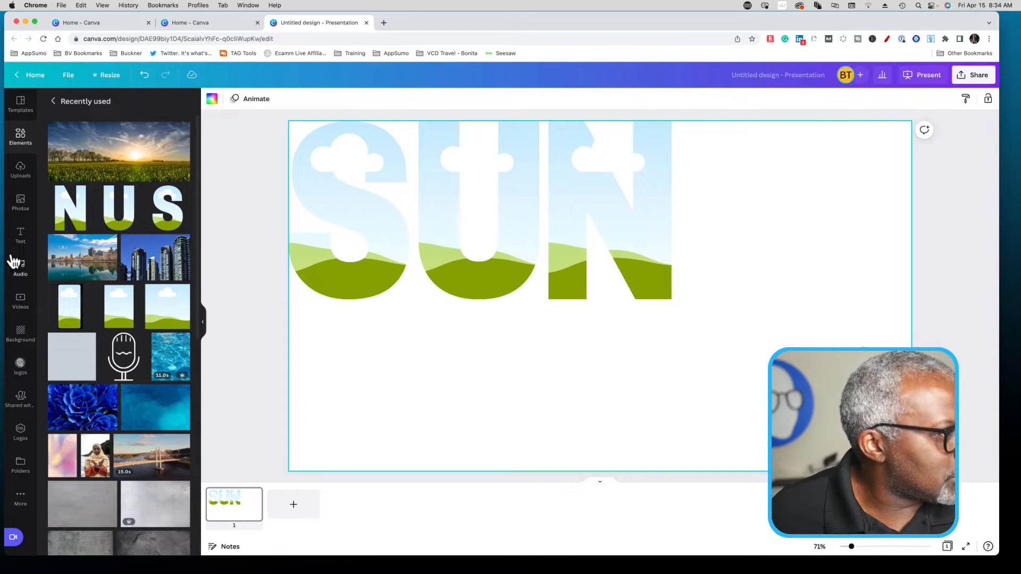
- Search the photo library for "cityscape"
click(21, 206)
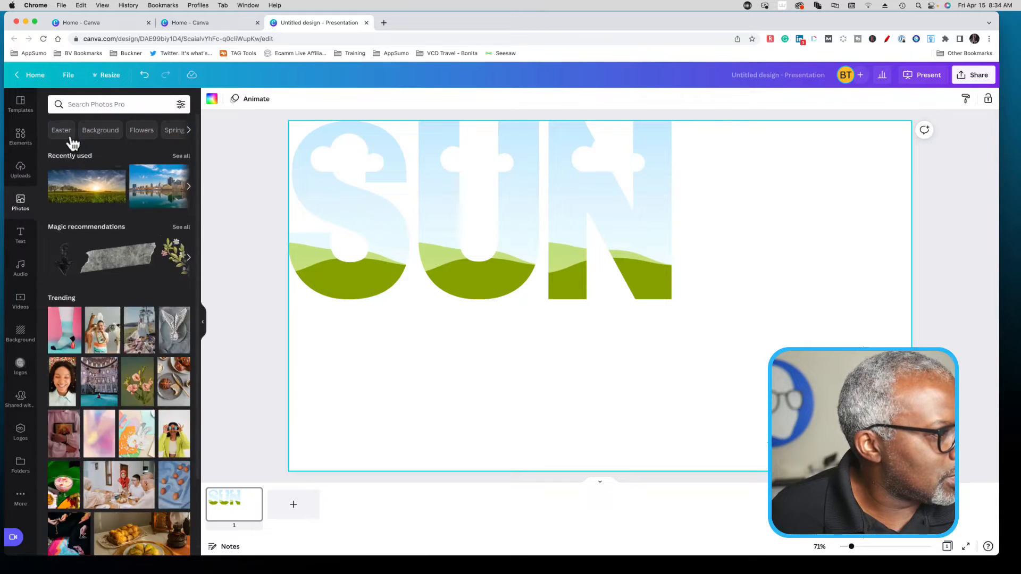
click(90, 104)
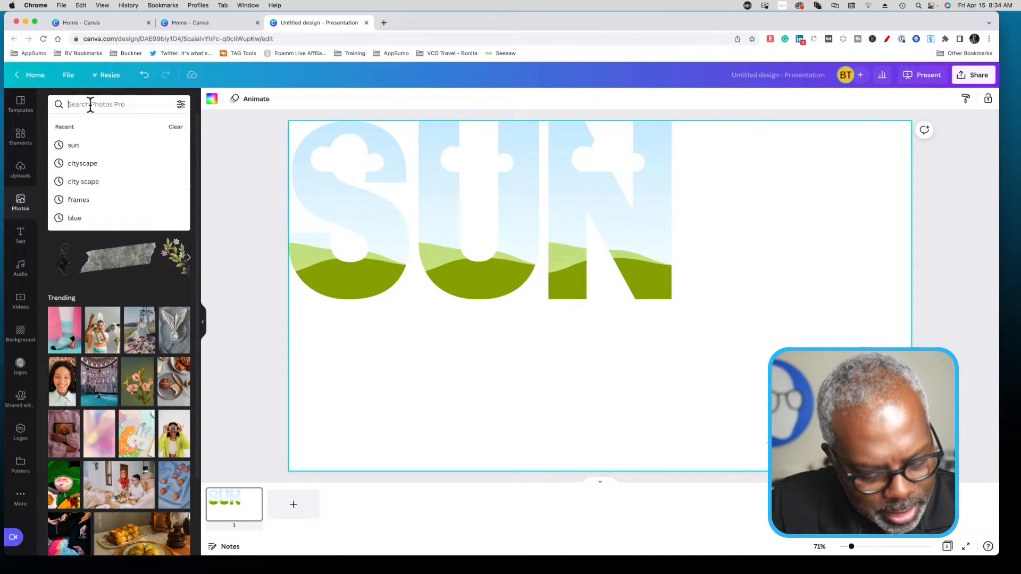
text(citysca)
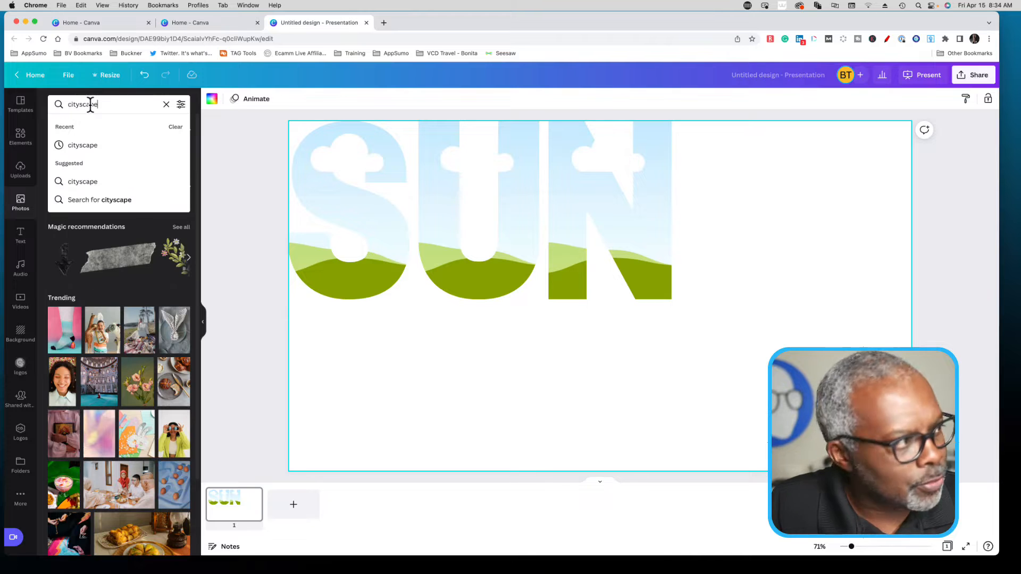
text(pe)
key(Return)
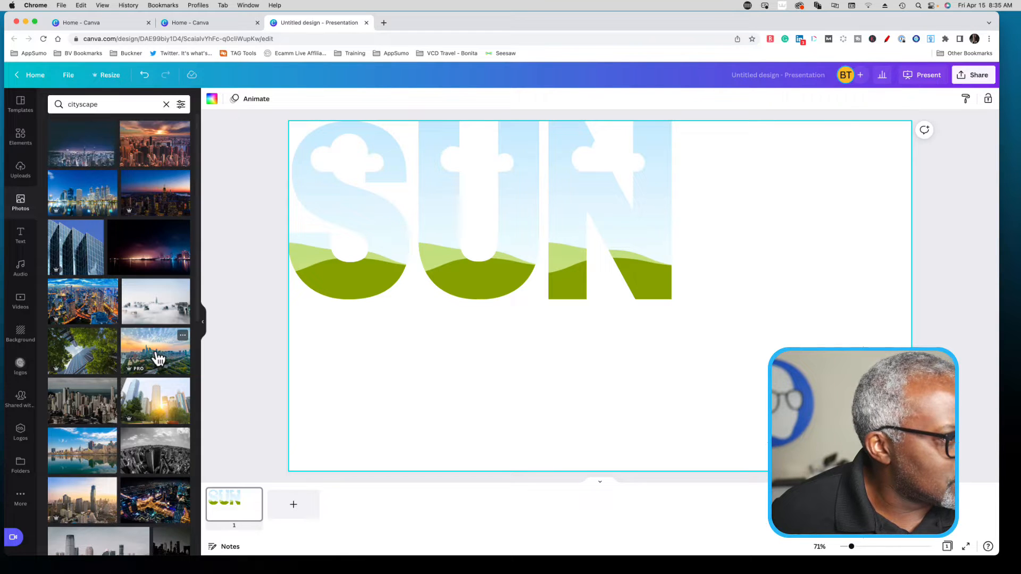
- Fill the S, U and N frames with the sunset skyline photo and place a separate copy at the slide's lower right
drag(155, 352, 337, 287)
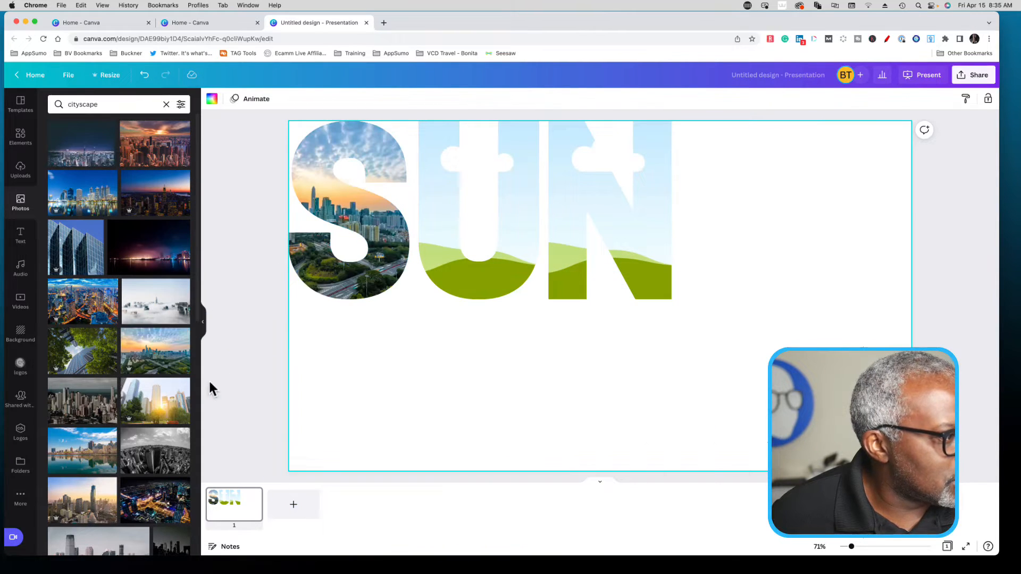
drag(162, 365, 451, 285)
drag(167, 358, 565, 269)
click(151, 356)
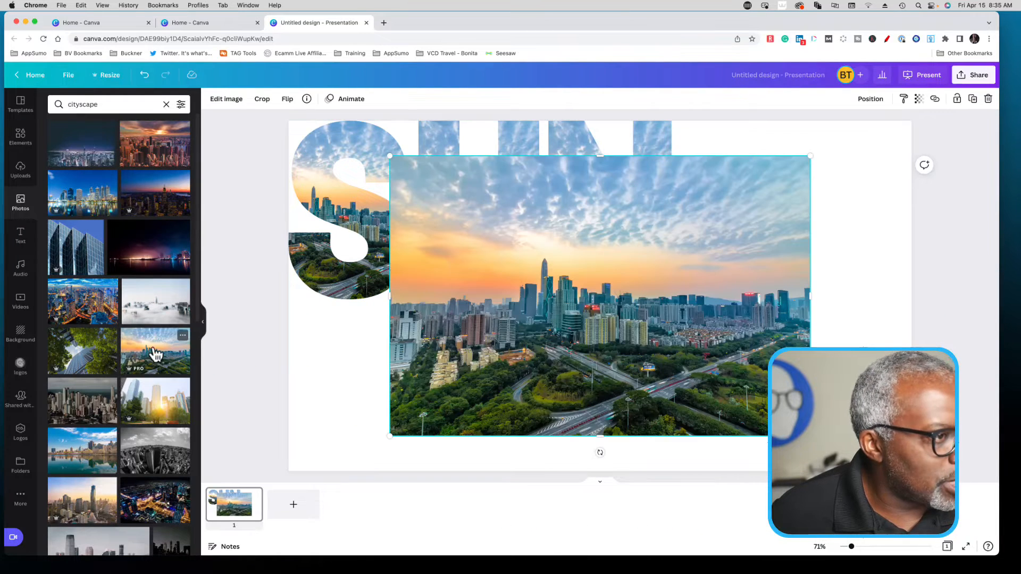
drag(661, 319, 767, 416)
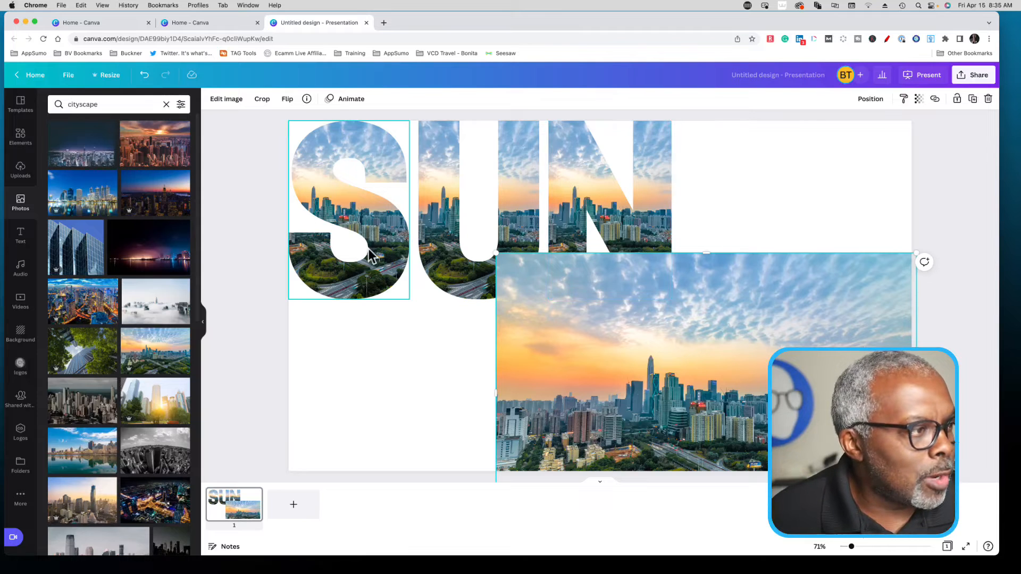
- Reposition the photo inside the S frame to the slide's top-left corner and enlarge it to the slide's full height
double_click(386, 259)
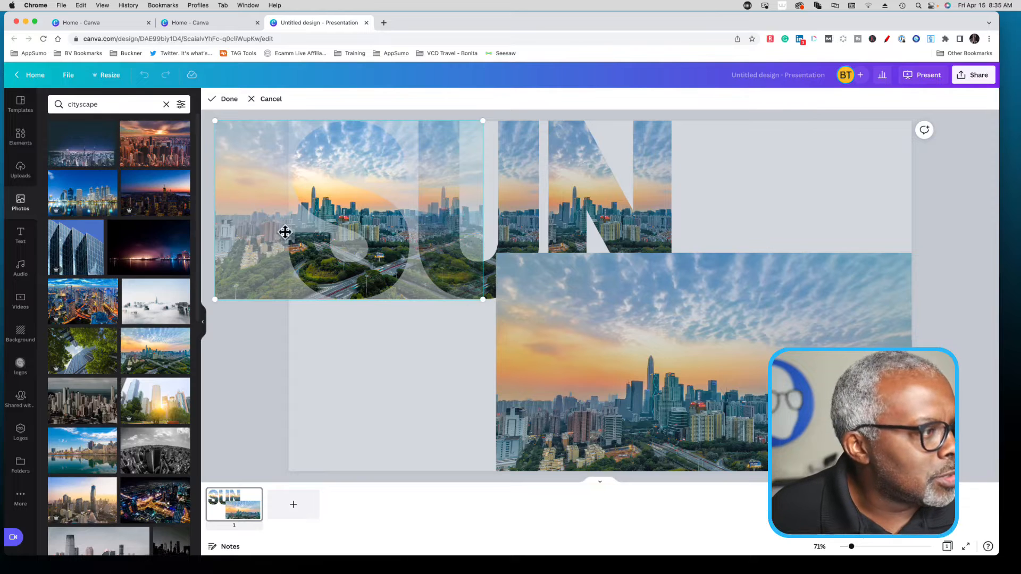
drag(256, 242, 333, 244)
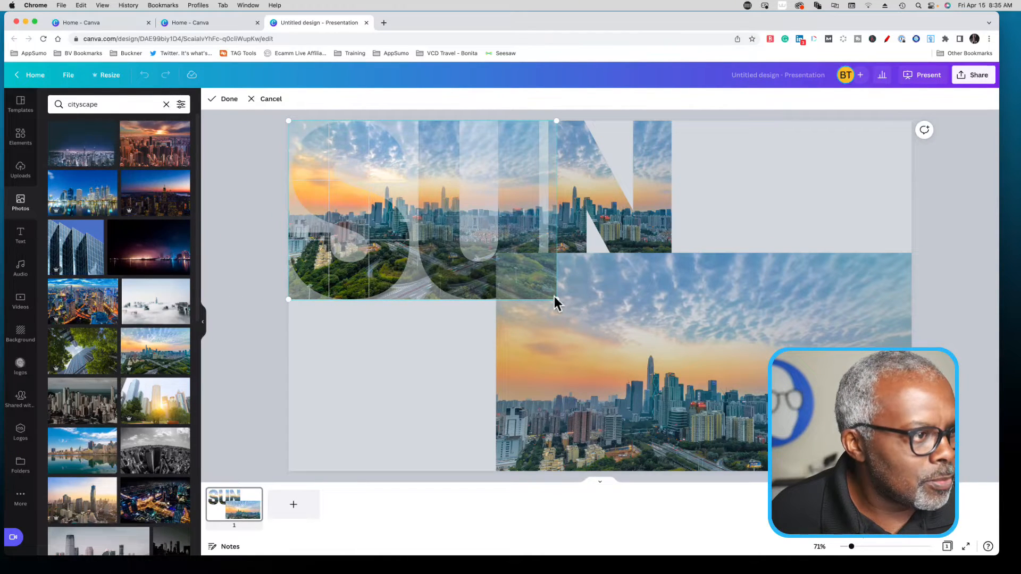
drag(557, 298, 814, 470)
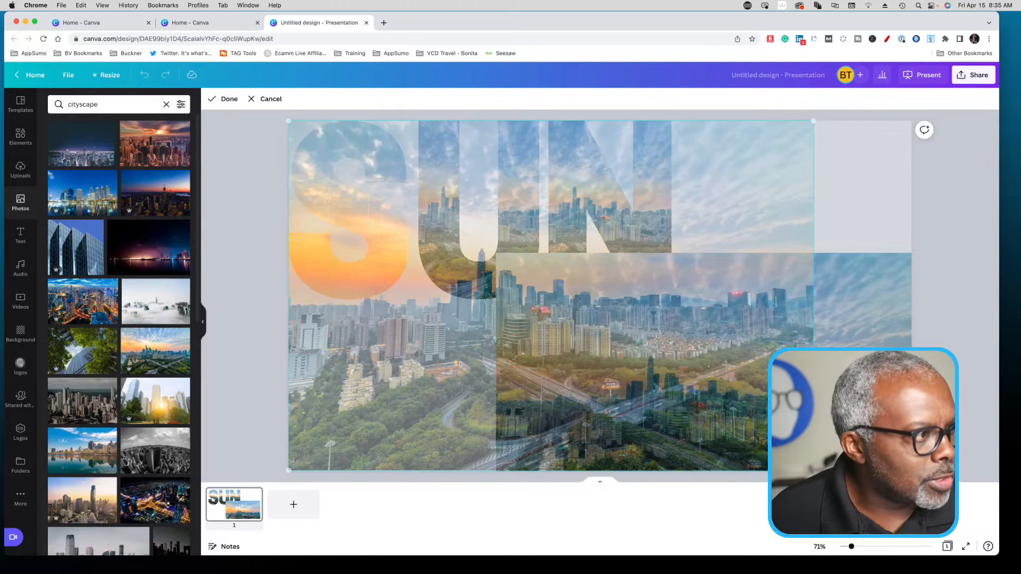
click(230, 235)
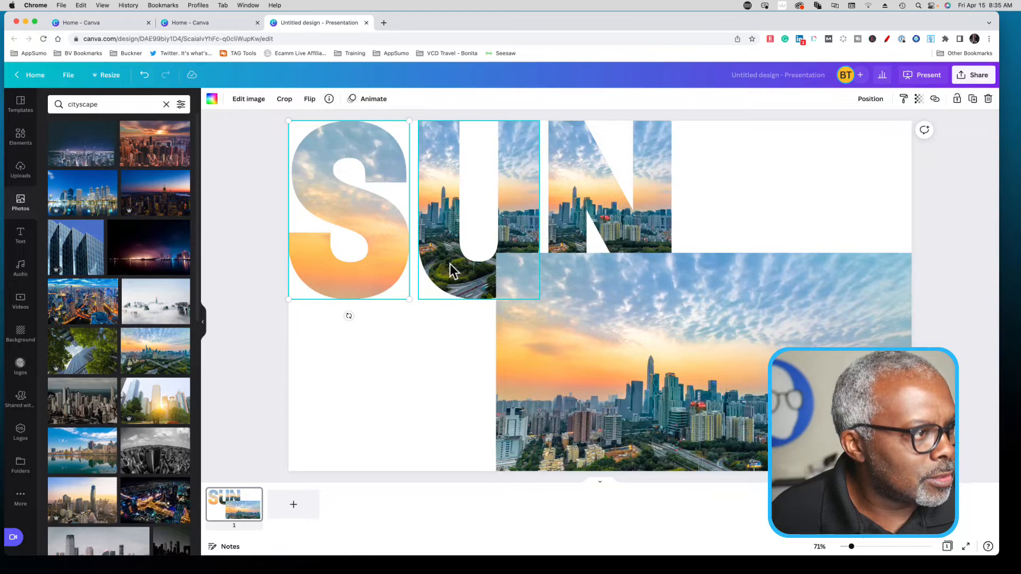
- Align the photo inside the U frame with the slide's top-left corner and scale it to the slide's full height
double_click(450, 264)
drag(569, 269, 508, 266)
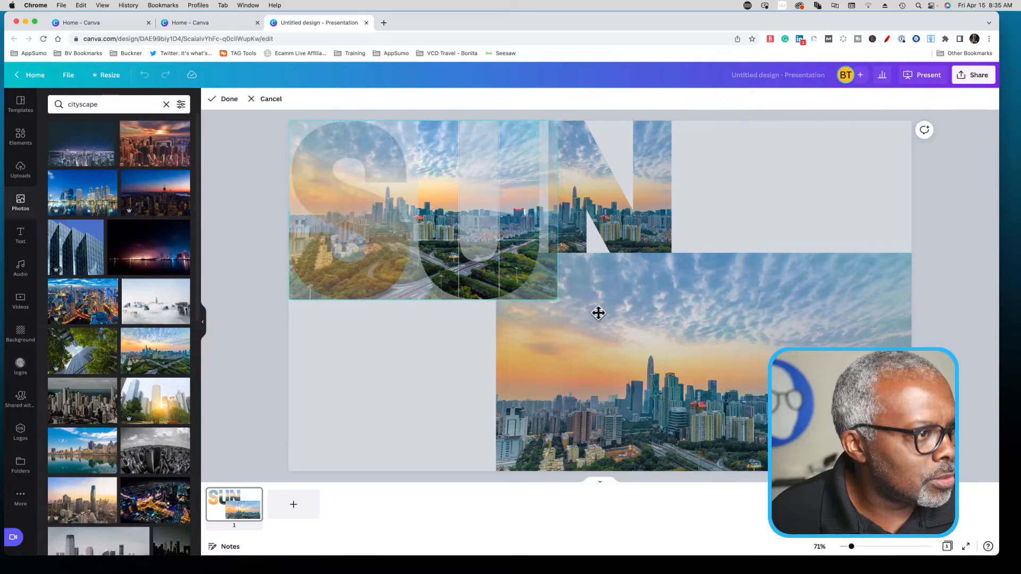
drag(557, 300, 813, 470)
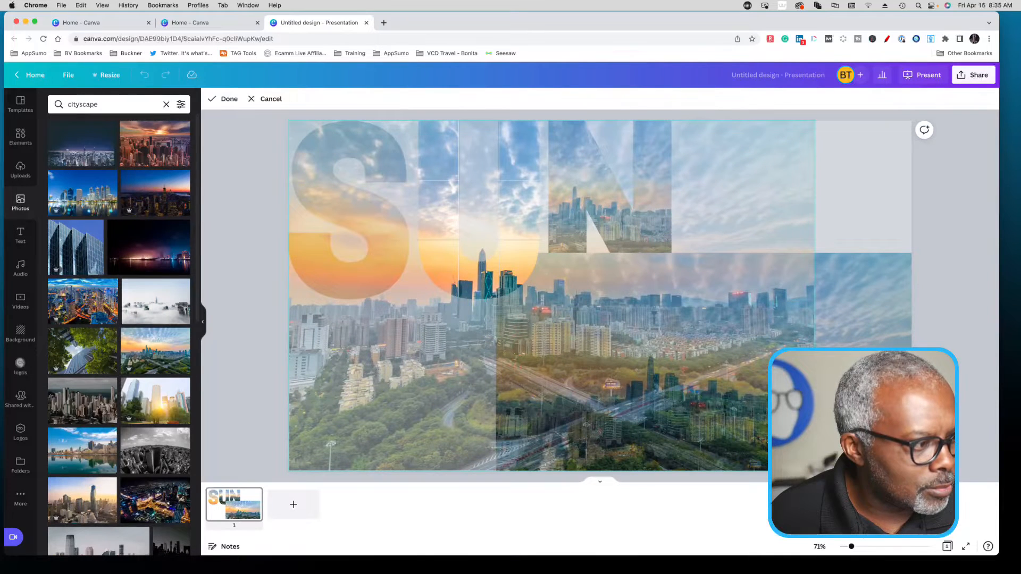
click(248, 275)
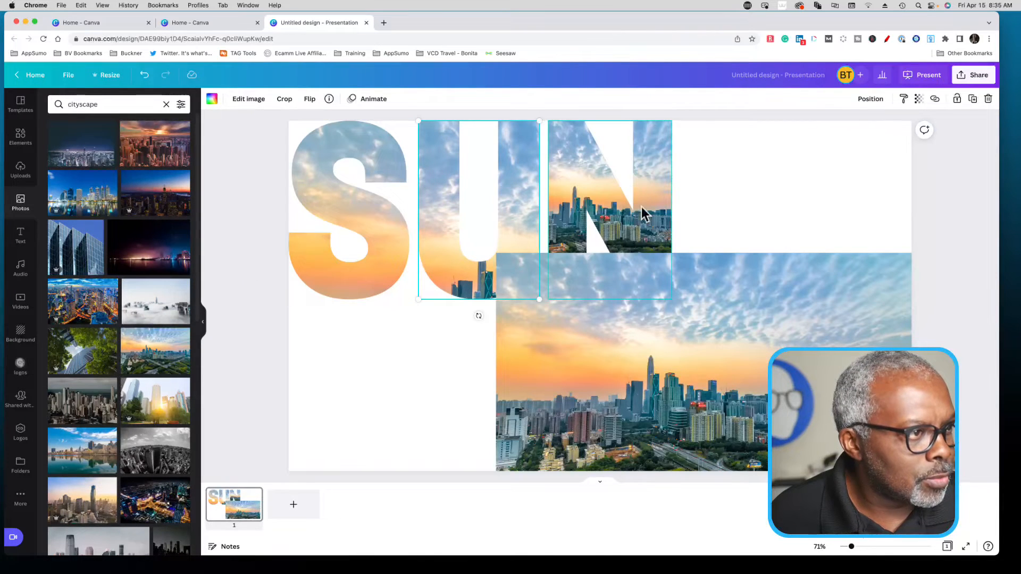
- Align the photo inside the N frame with the slide's top-left corner and scale it to the slide's full height
double_click(574, 180)
drag(579, 181, 457, 173)
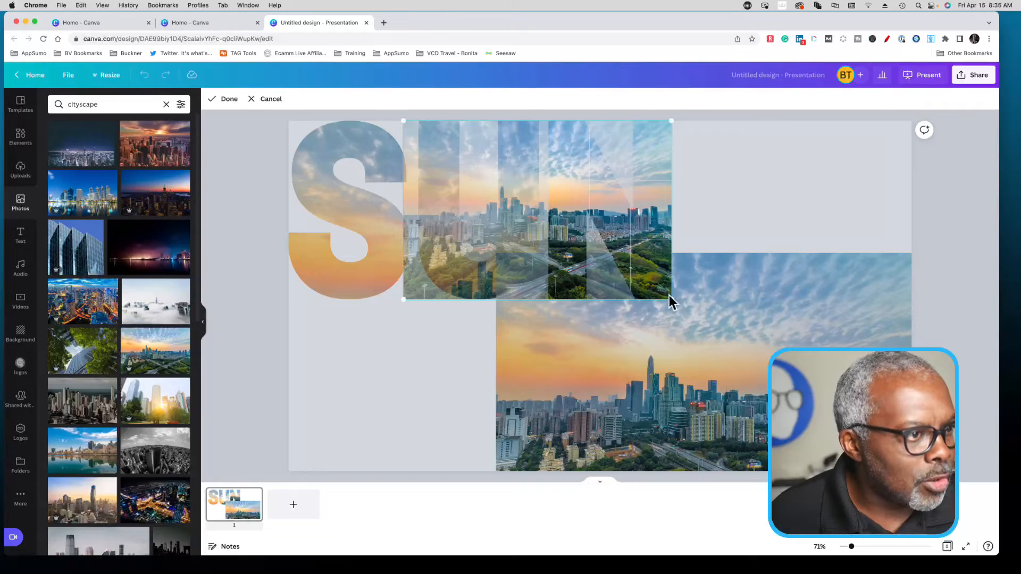
drag(672, 300, 853, 420)
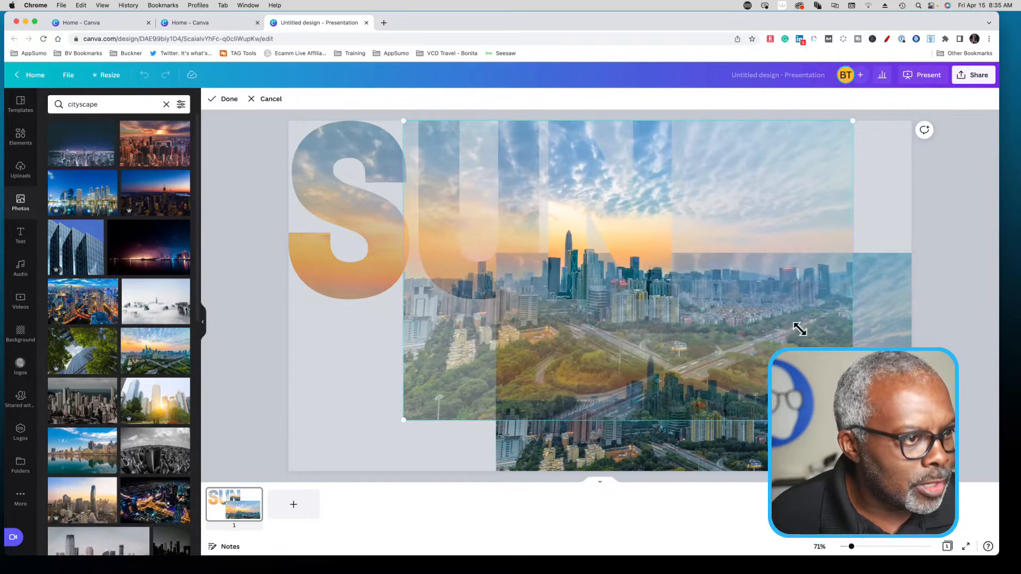
drag(776, 326, 672, 335)
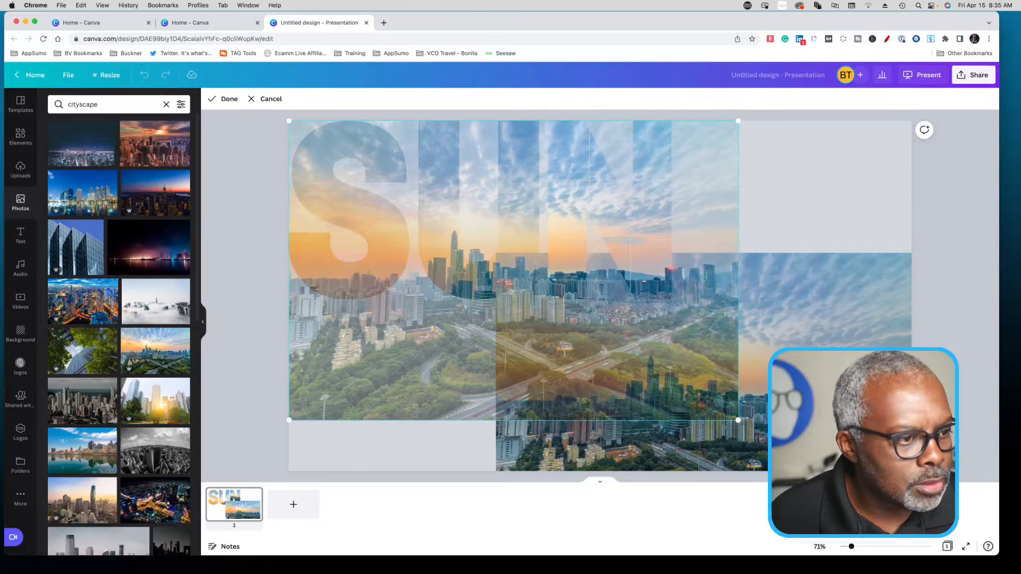
drag(739, 424, 814, 470)
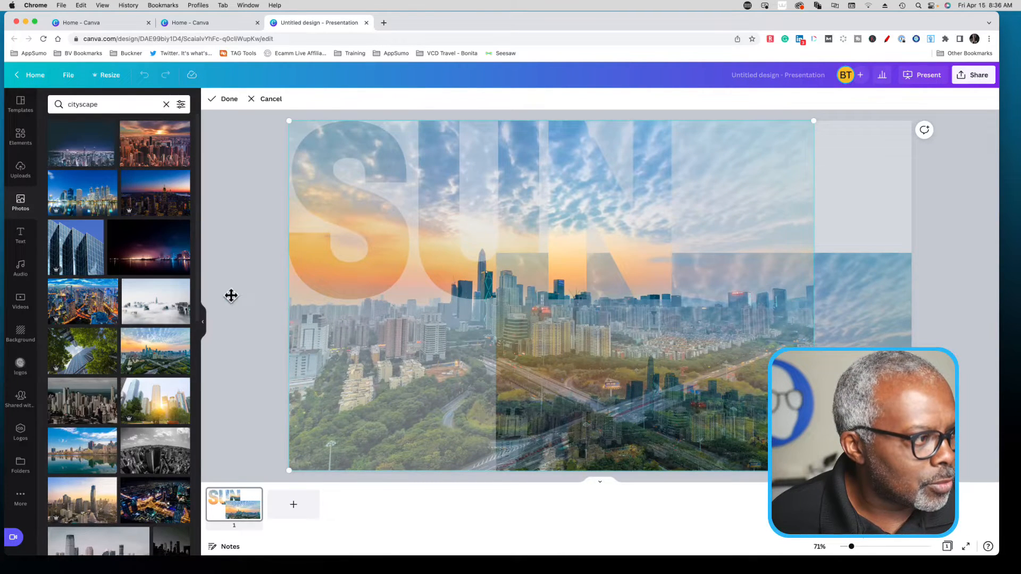
click(247, 292)
- Try to move the separate skyline photo over the SUN letters, and undo the change
drag(649, 334, 855, 325)
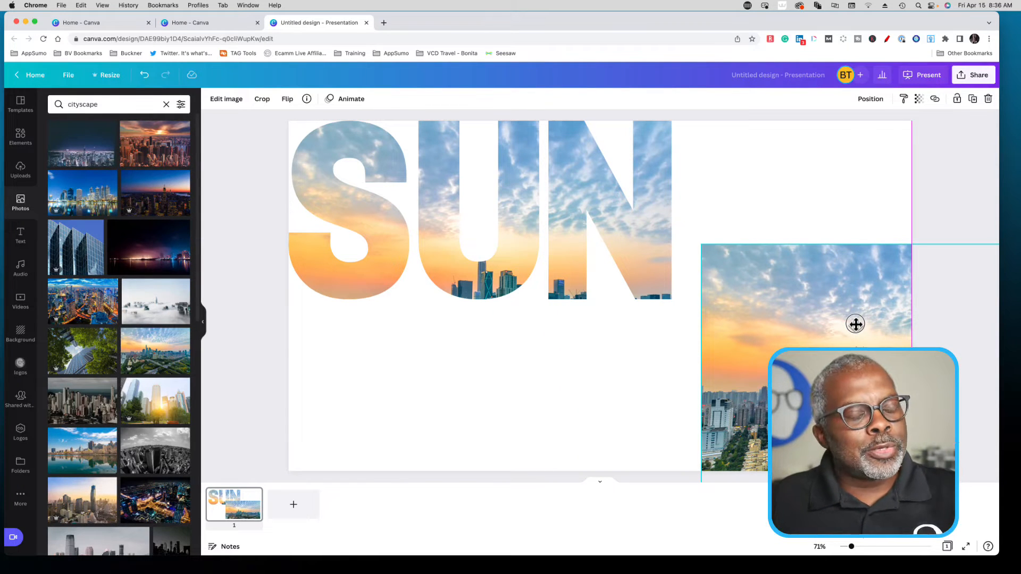
drag(855, 324, 552, 206)
key(super+z)
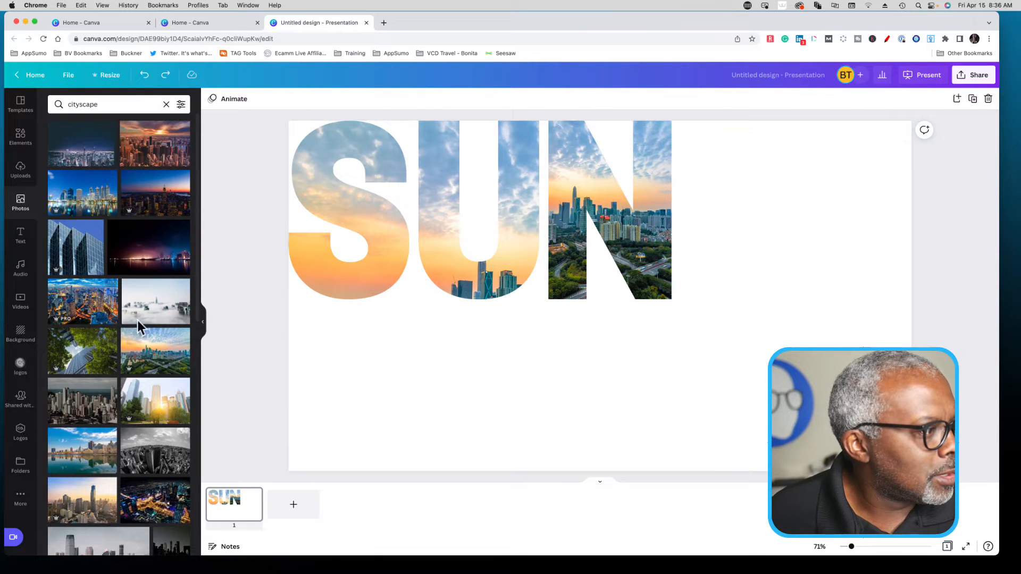
- Add the sunset skyline photo to the slide again as a separate image and move it down to the lower edge
click(165, 351)
drag(454, 313, 459, 393)
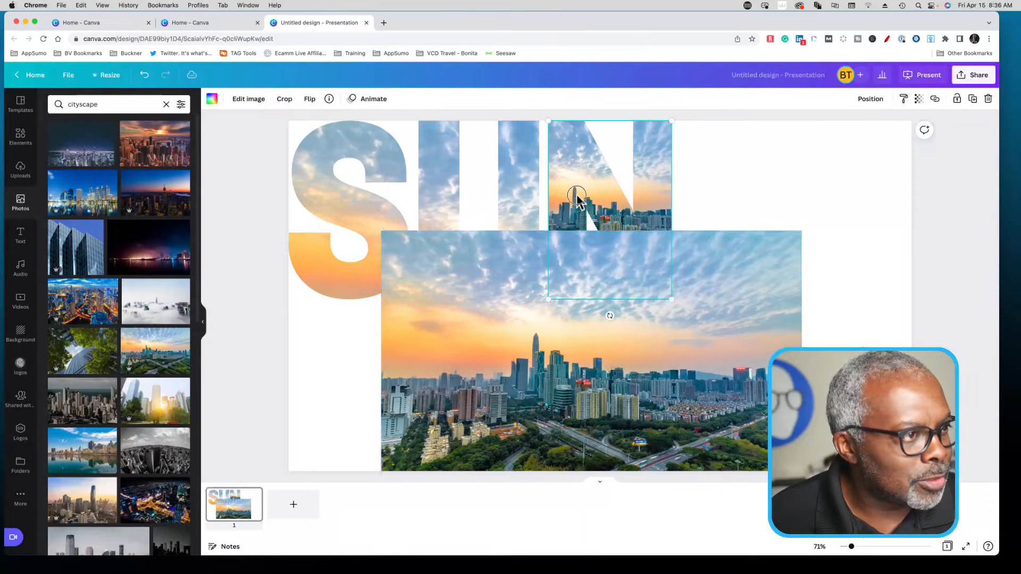
- Enlarge the photo inside the N frame to the slide's full height and shift it to the slide's top-left corner
double_click(585, 218)
drag(743, 299, 987, 493)
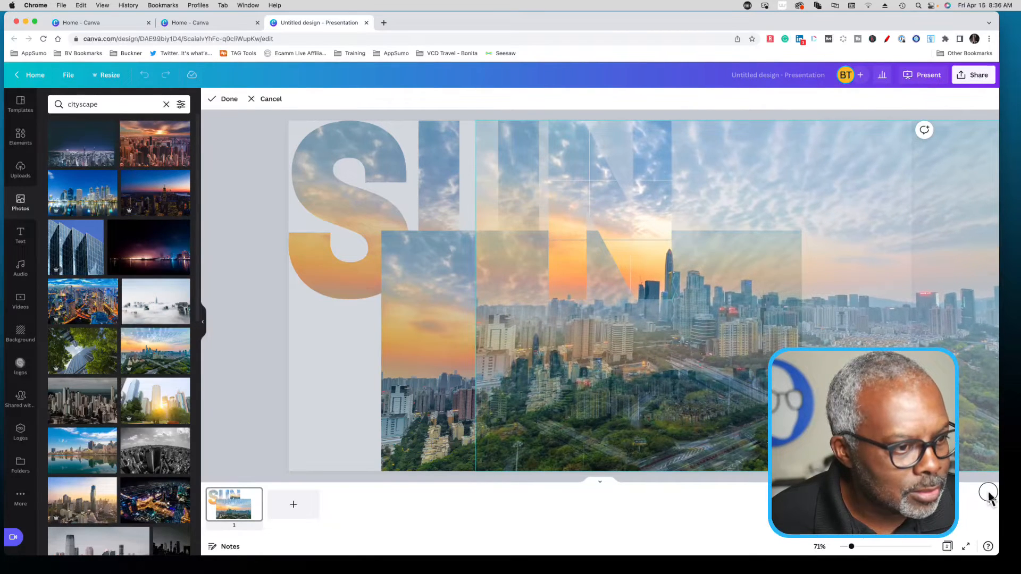
drag(829, 214, 639, 217)
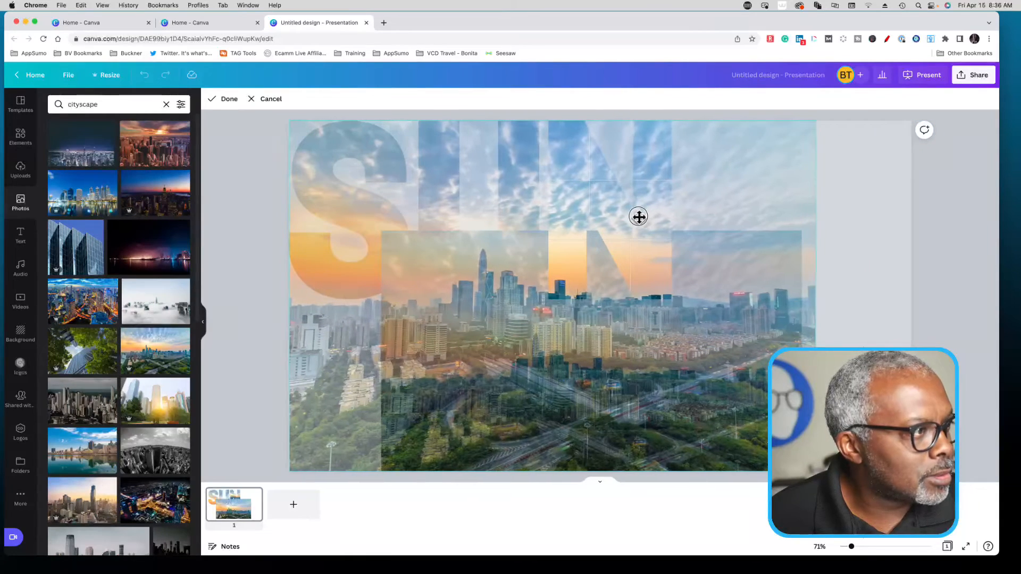
click(260, 215)
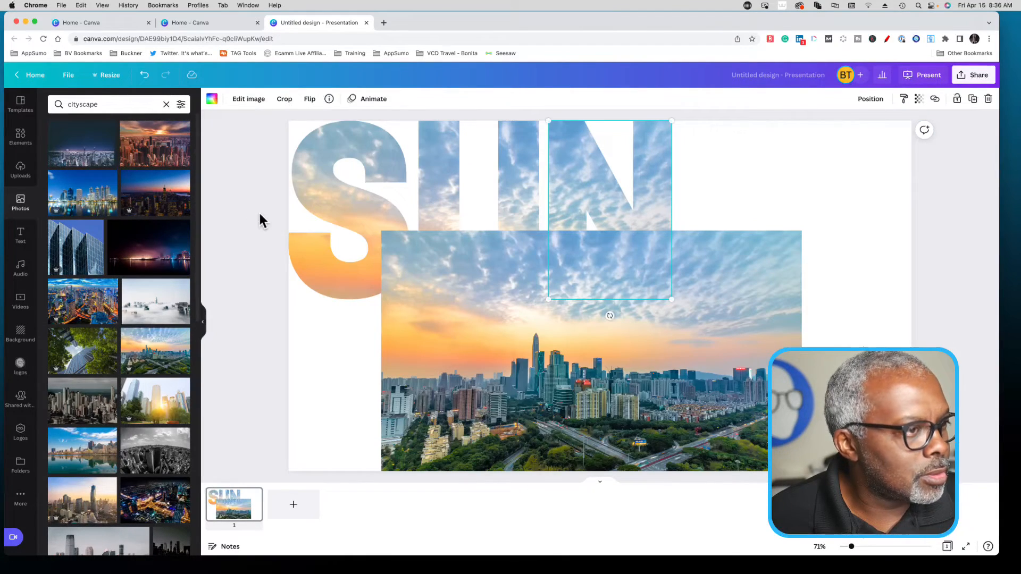
- Select the S, U and N letter frames together and lock them in place
click(258, 216)
drag(255, 154, 739, 197)
click(956, 100)
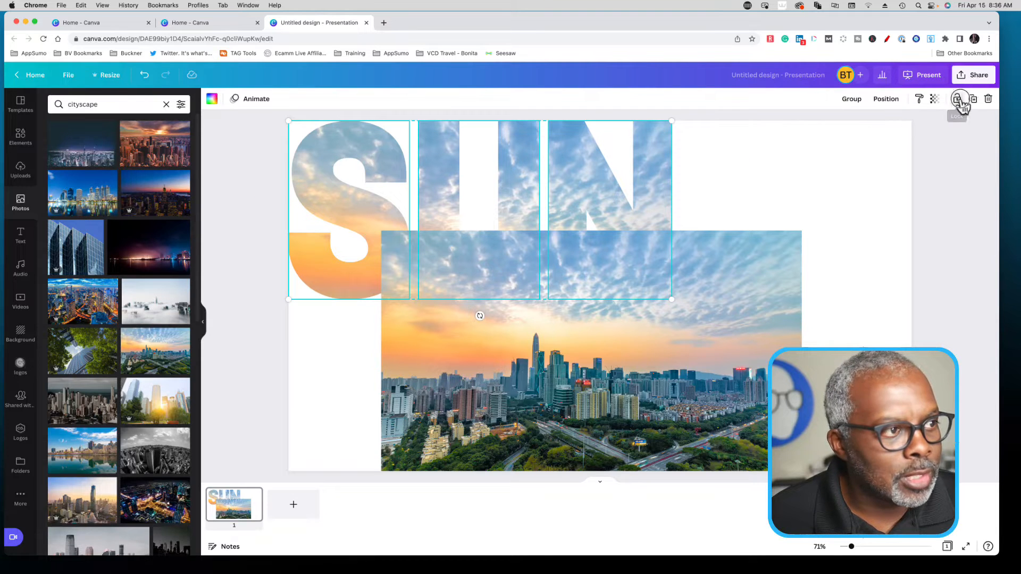
click(778, 203)
- Move the separate skyline photo to the slide's top-left corner and enlarge it to the slide's full height
click(755, 343)
drag(690, 358, 598, 242)
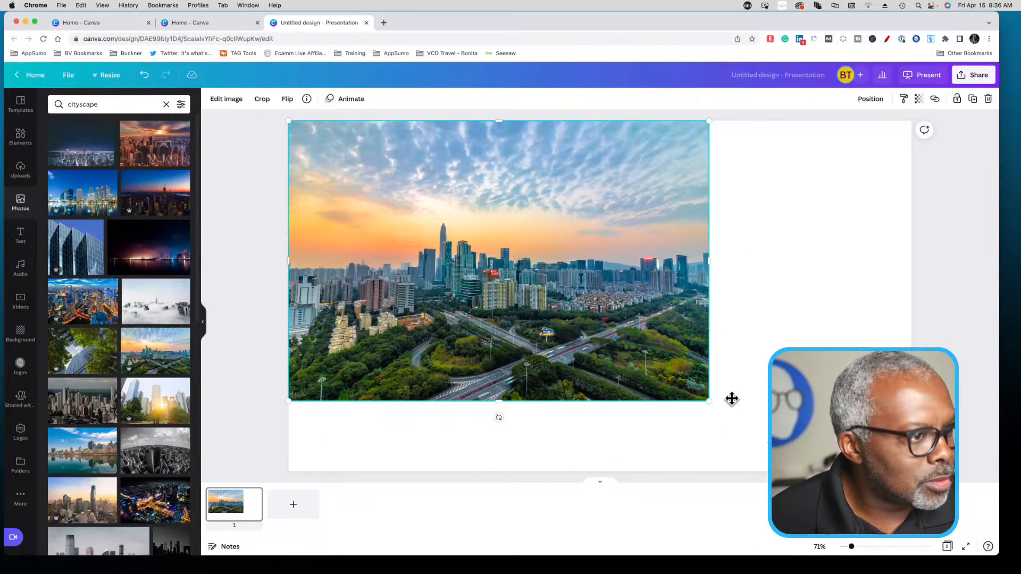
drag(707, 401, 813, 471)
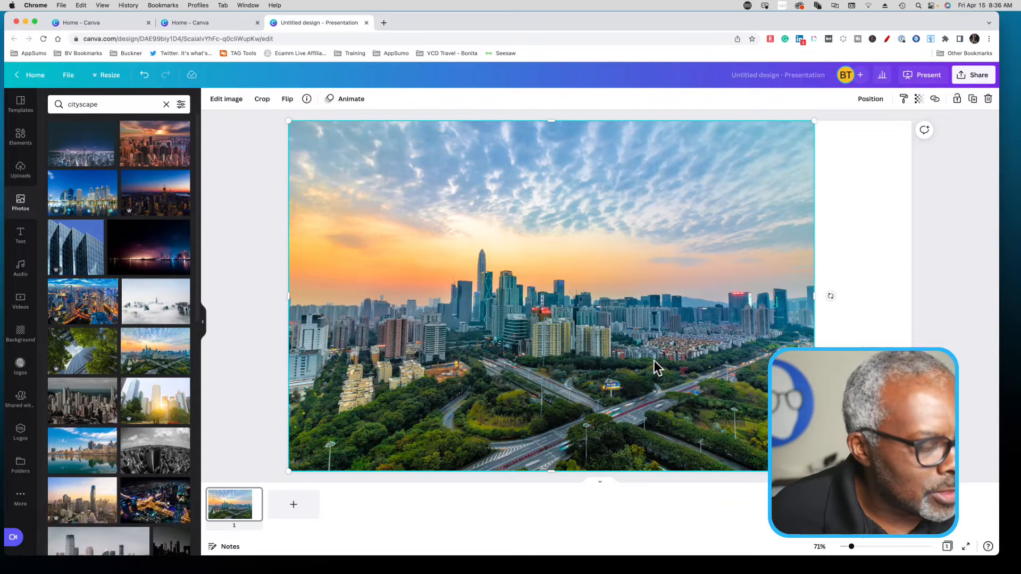
- Crop the separate skyline photo to a narrow vertical strip under the left end of the S, reaching the slide's lower edge
double_click(684, 356)
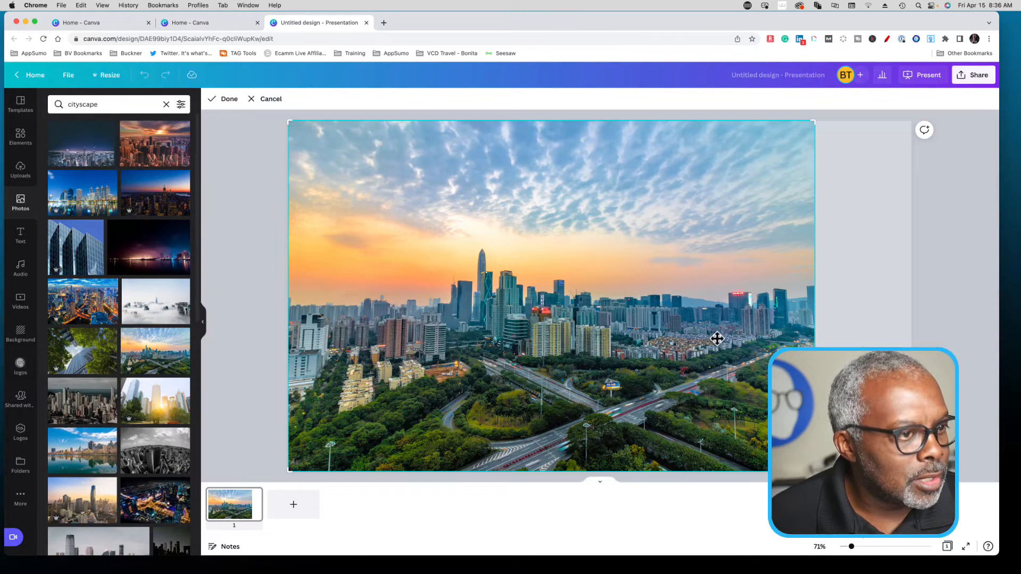
drag(816, 122, 322, 261)
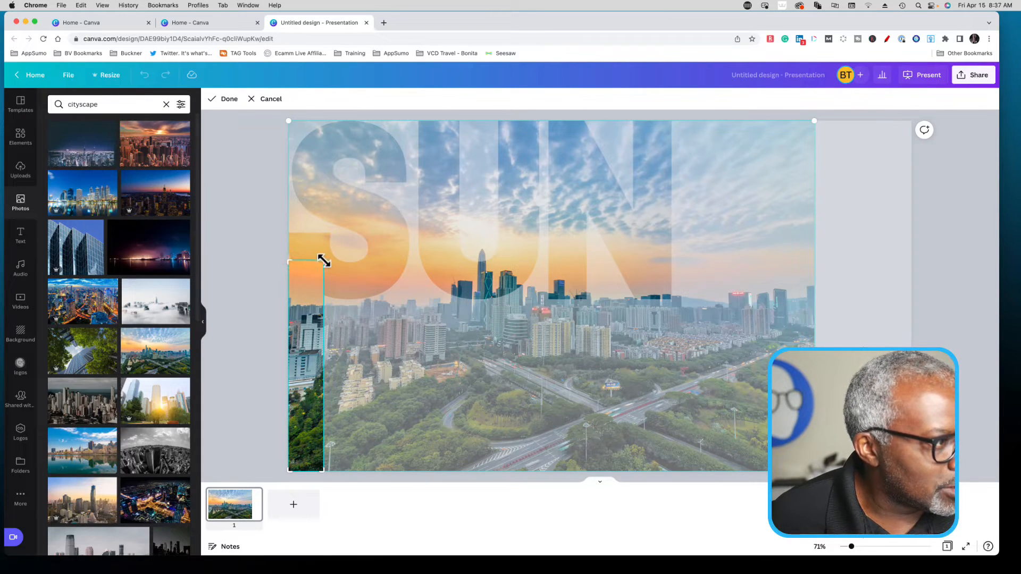
drag(323, 260, 325, 238)
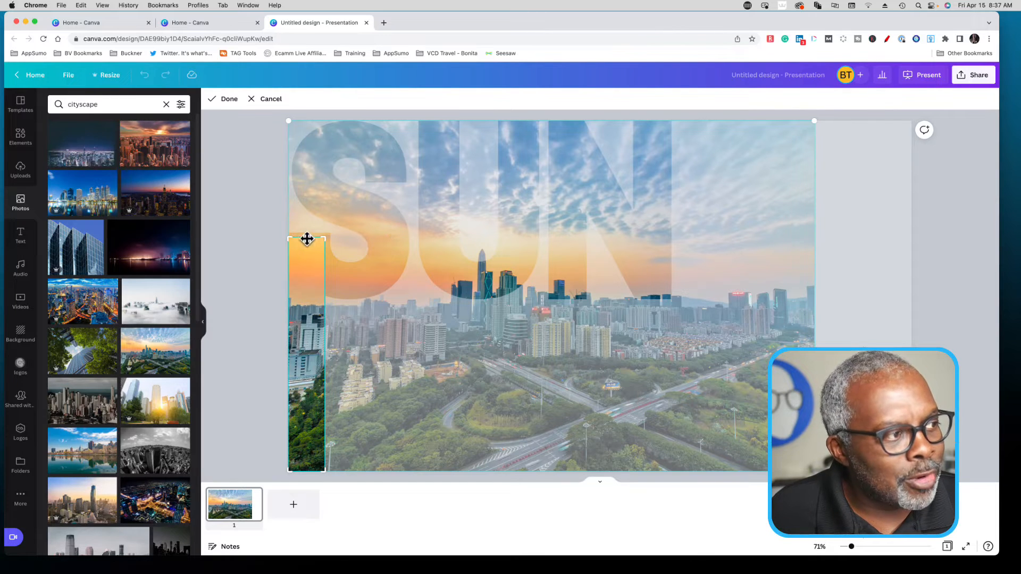
click(257, 234)
click(263, 287)
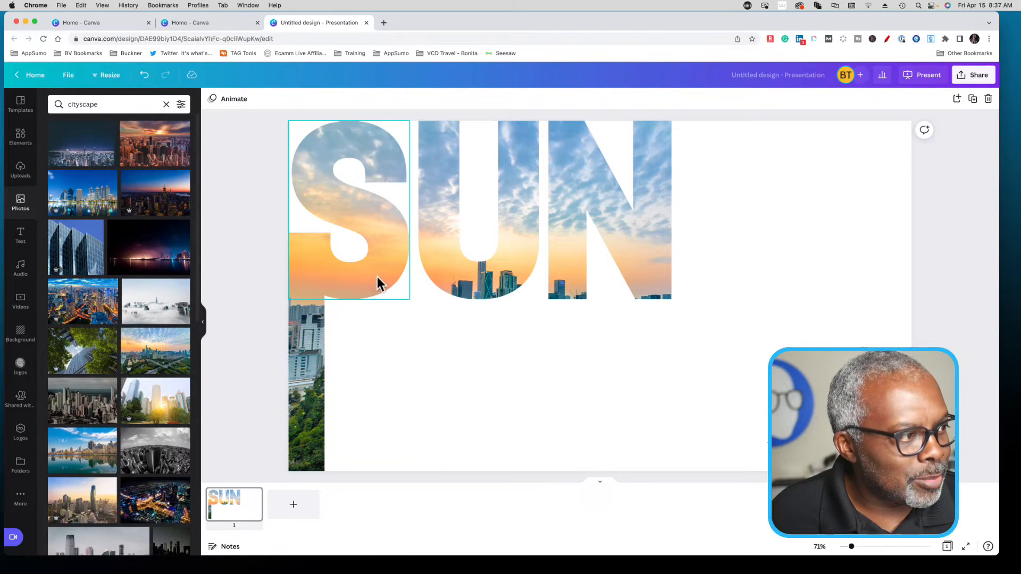
- Duplicate the cropped photo strip to make seven copies
click(301, 371)
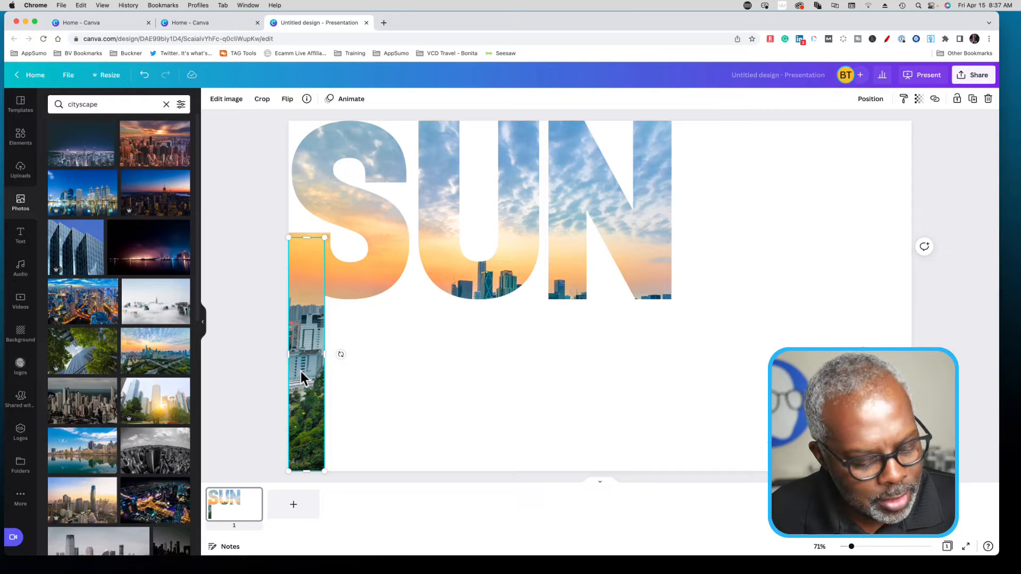
key(super+d)
key(super+d)
key(super+d)
key(super+d)
key(super+d)
key(super+d)
key(super+d)
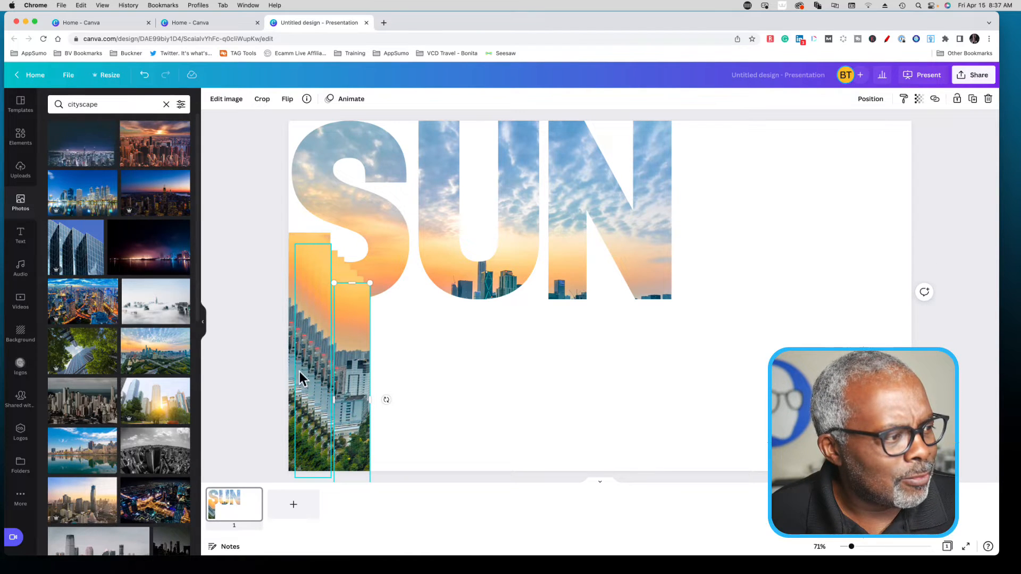
- Spread five of the strip copies out in the blank area beside the N
drag(346, 370, 795, 253)
drag(378, 392, 763, 261)
drag(343, 396, 894, 288)
click(335, 396)
drag(340, 398, 782, 319)
drag(335, 413, 858, 355)
- Place one strip copy under the S's right edge and another under its middle, both ending at the slide's lower edge
drag(320, 386, 573, 392)
drag(317, 393, 389, 390)
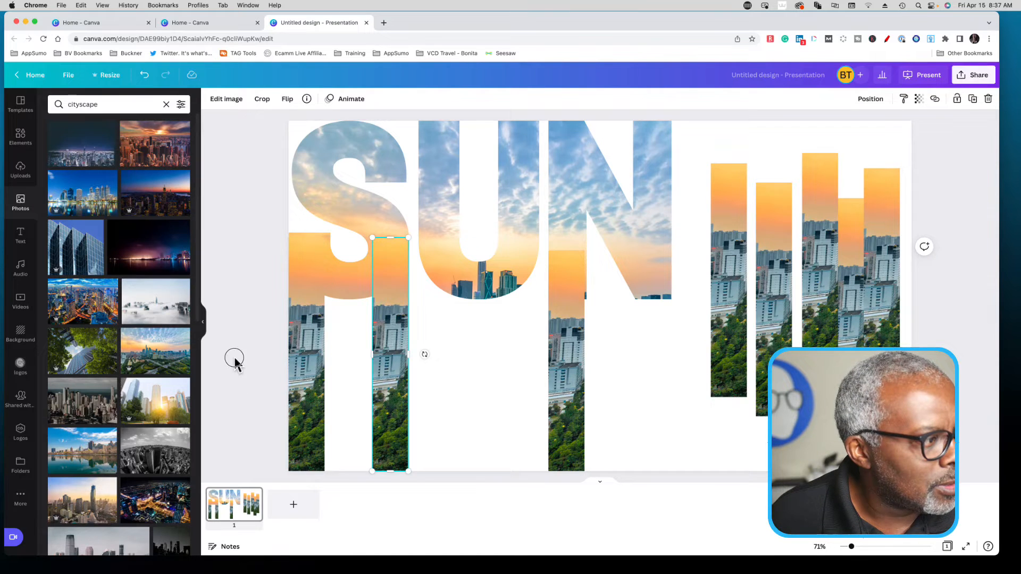
click(499, 396)
click(548, 384)
drag(568, 383, 335, 365)
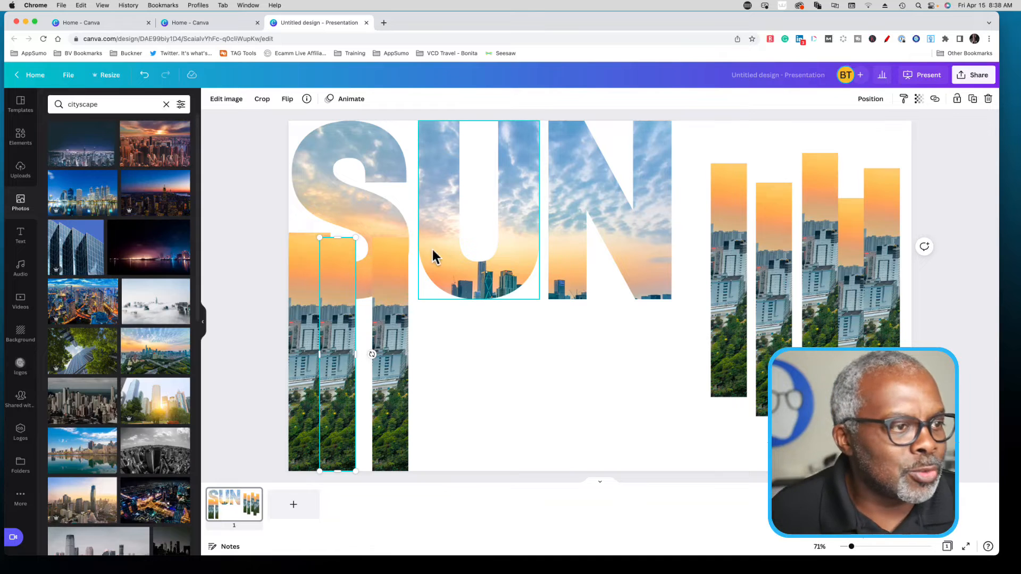
- Place three strip copies under the left, right and middle of the U, ending at the slide's lower edge
drag(729, 322, 438, 385)
drag(782, 309, 522, 360)
drag(814, 266, 473, 349)
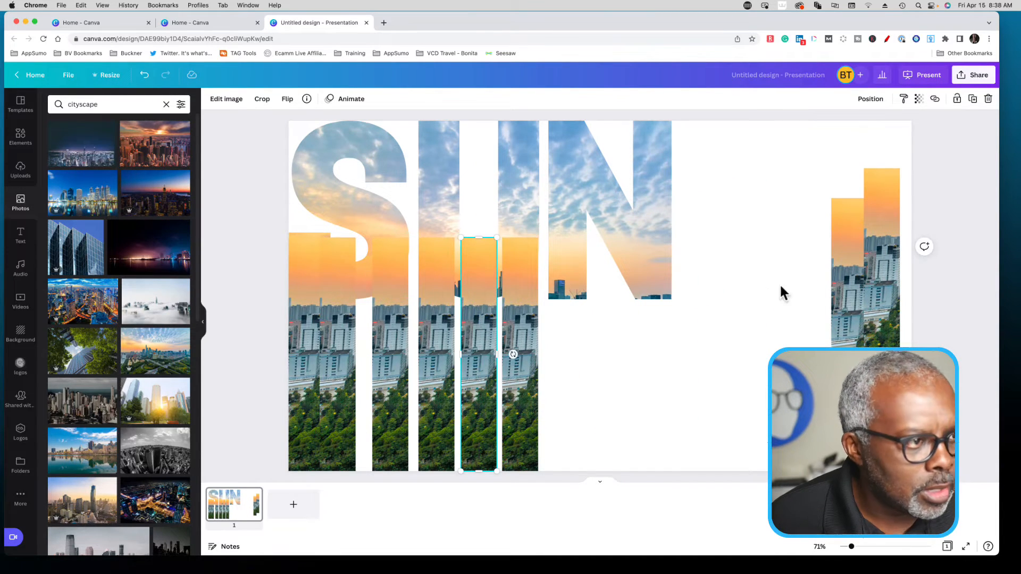
- Place a strip copy under the N's left stem and delete the spare copy
drag(837, 291, 572, 352)
click(643, 353)
click(569, 354)
click(885, 282)
key(Delete)
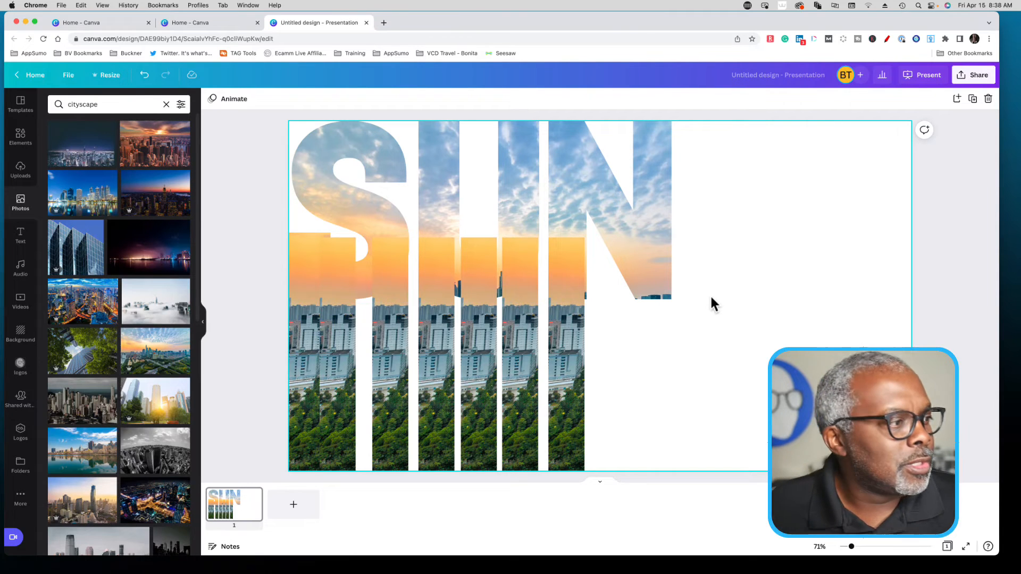
- Align the photo inside the S's middle strip with the slide's left edge, lower the crop's top and widen it to the right
double_click(336, 319)
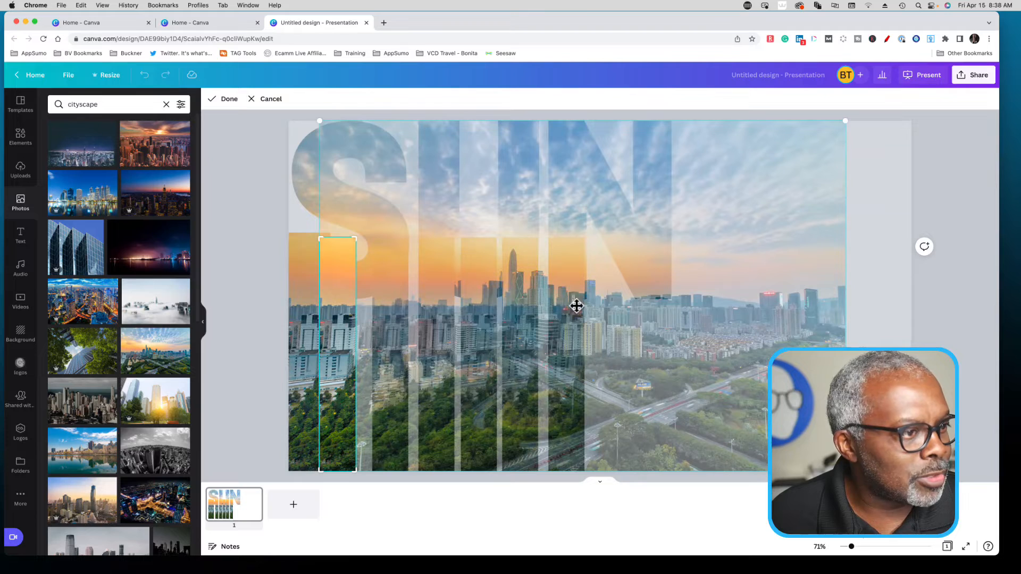
drag(719, 326, 689, 327)
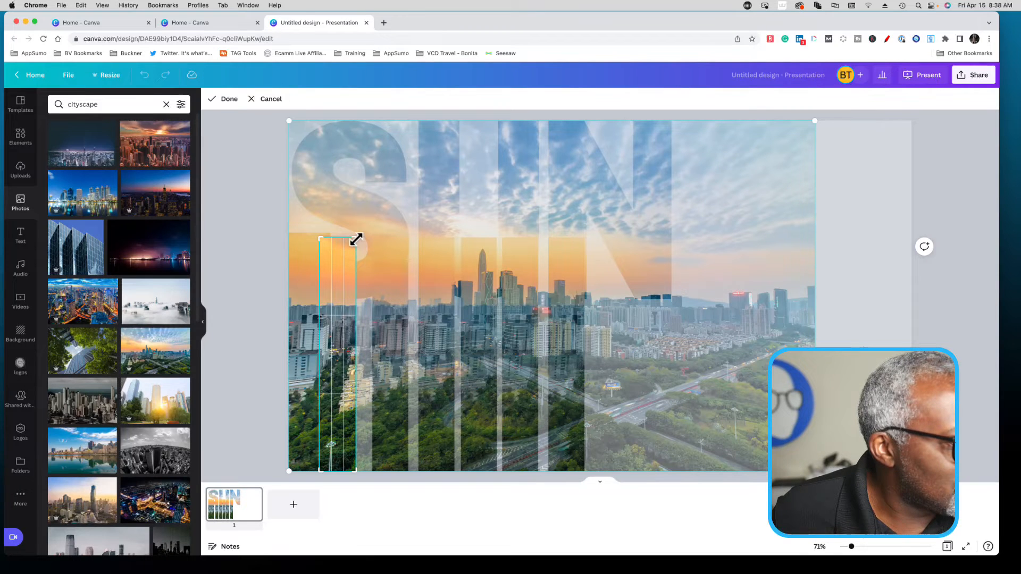
drag(355, 240, 378, 275)
click(251, 277)
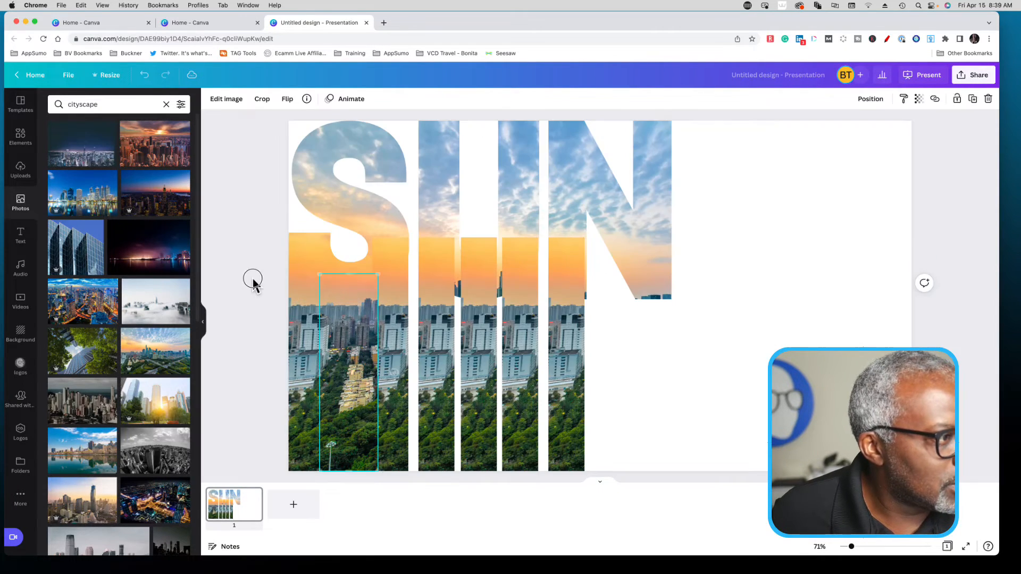
click(253, 279)
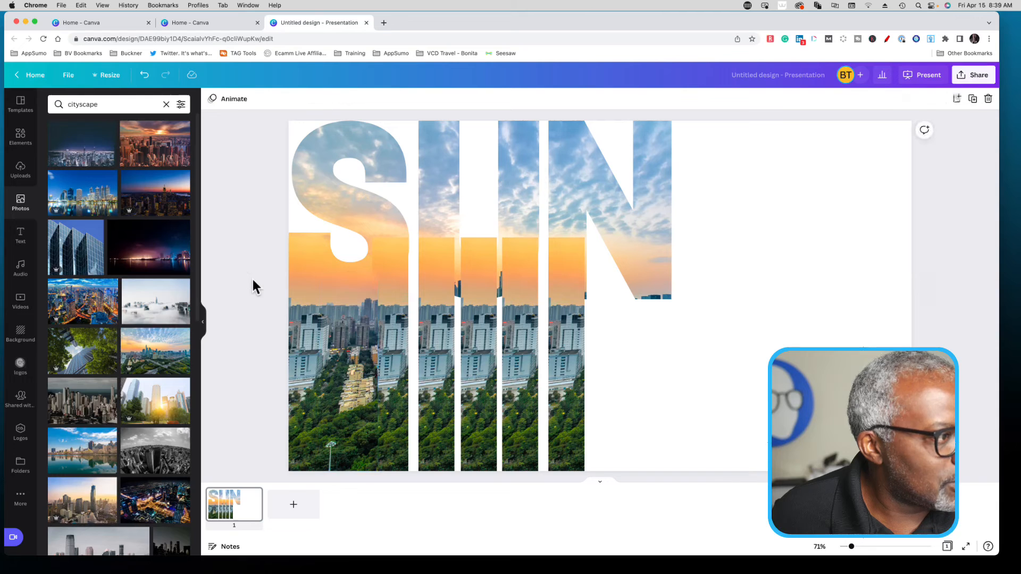
- Shift the photo inside the S's right strip to the slide's left edge so it continues the skyline
double_click(398, 327)
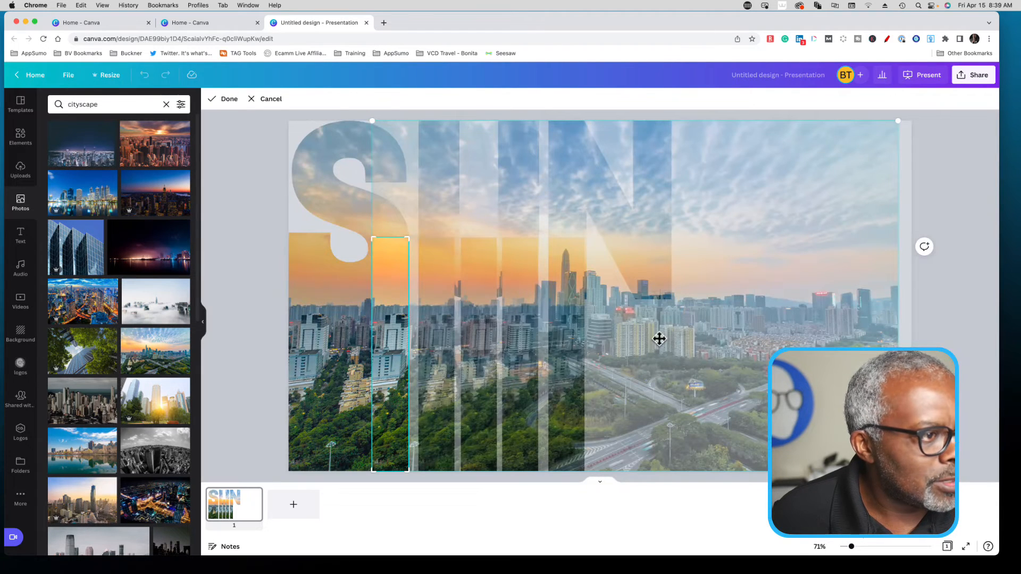
drag(720, 354, 632, 353)
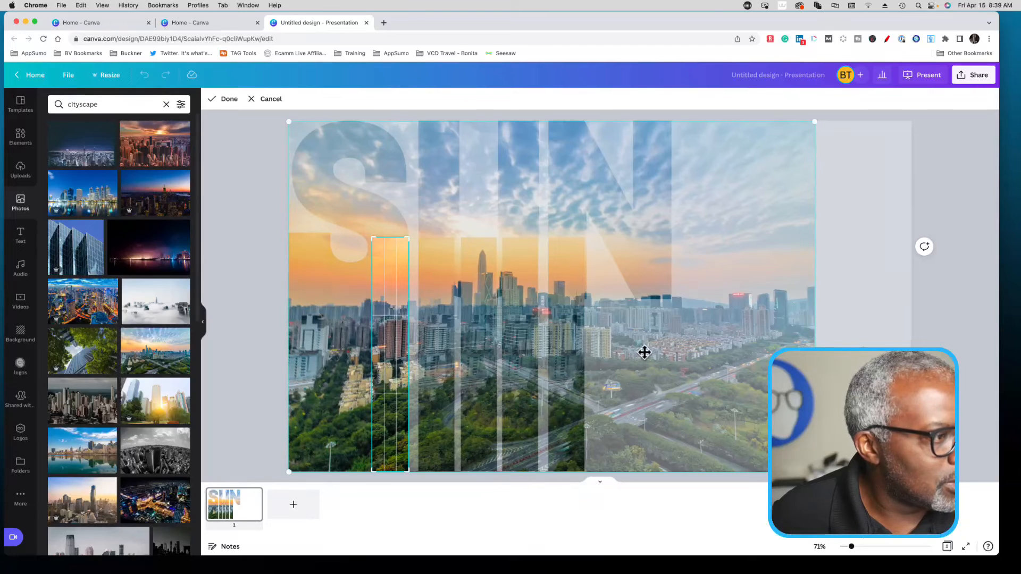
click(261, 302)
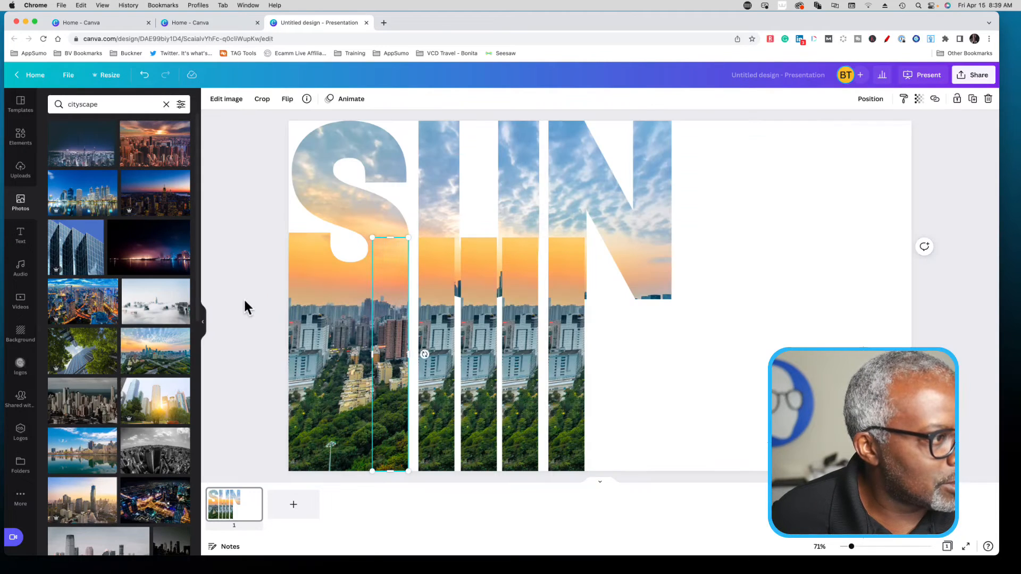
click(245, 301)
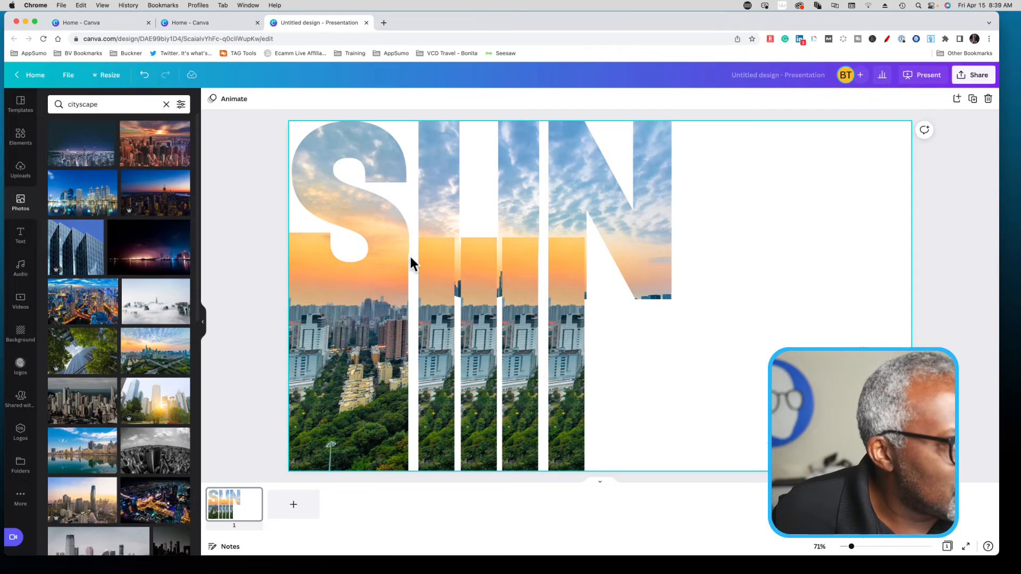
- Nudge the S's right strip to the letter's edge and realign the photo inside it with the slide's left edge
click(402, 328)
drag(402, 327, 403, 327)
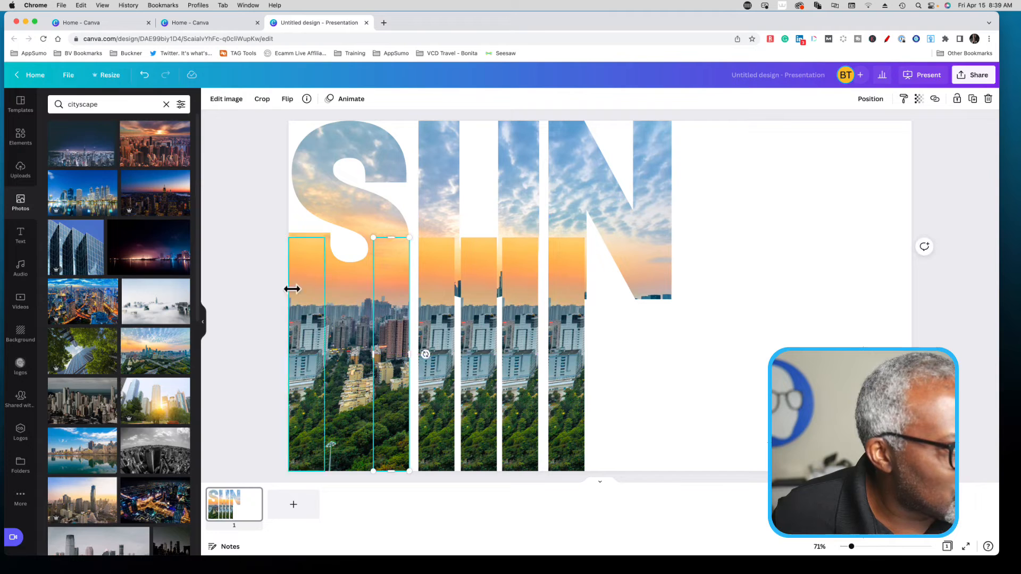
click(261, 287)
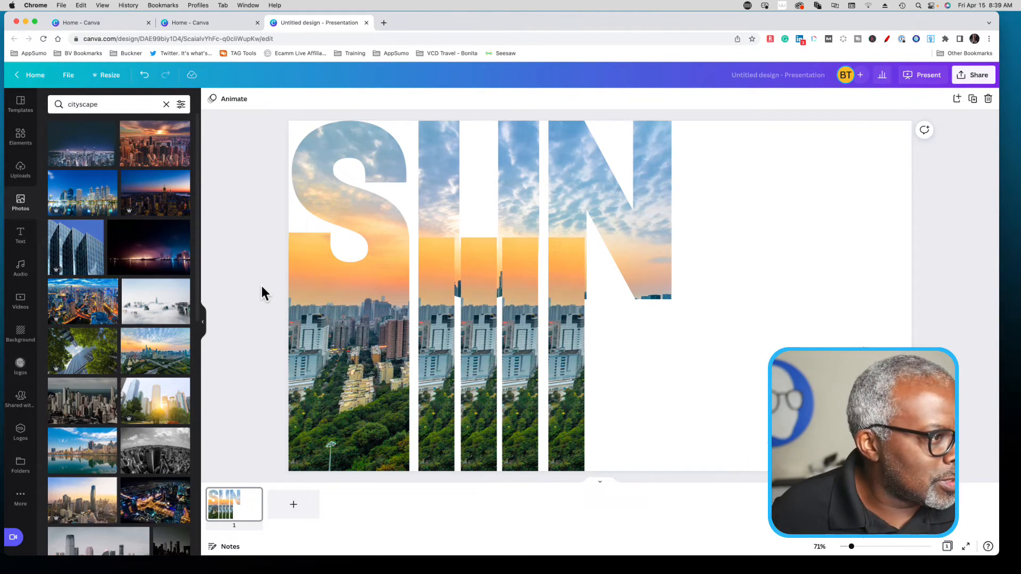
click(396, 293)
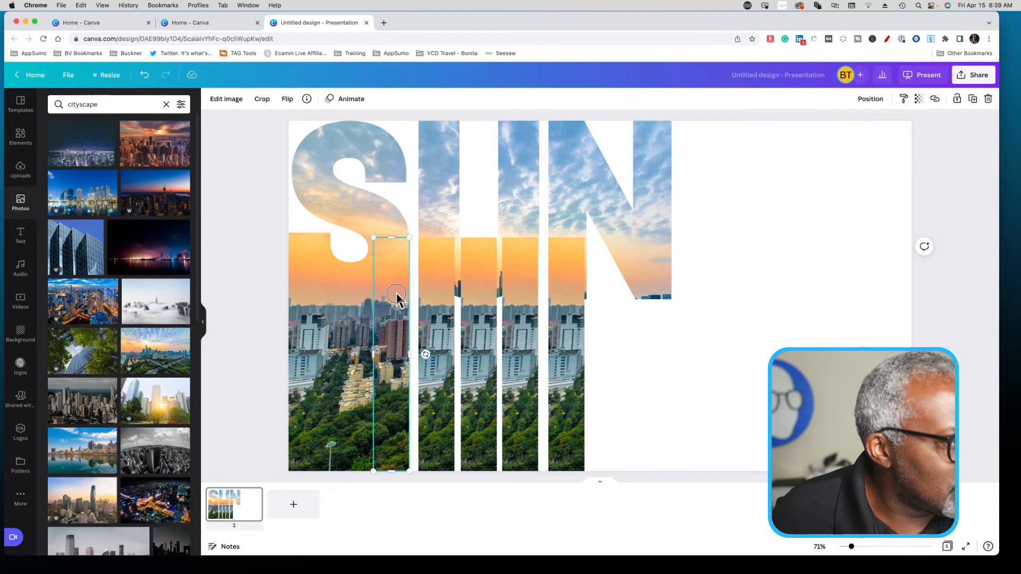
double_click(396, 295)
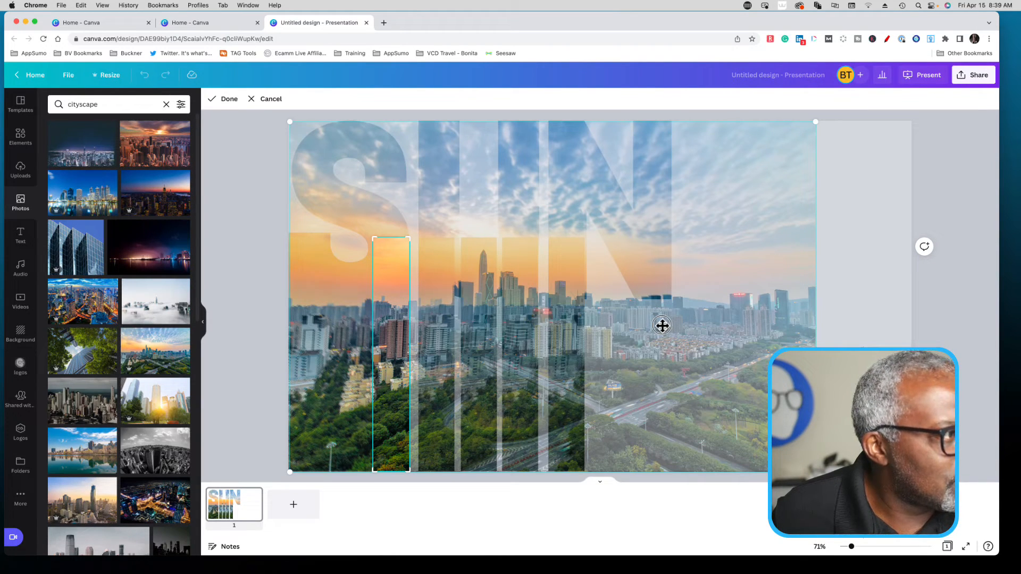
drag(660, 325, 658, 325)
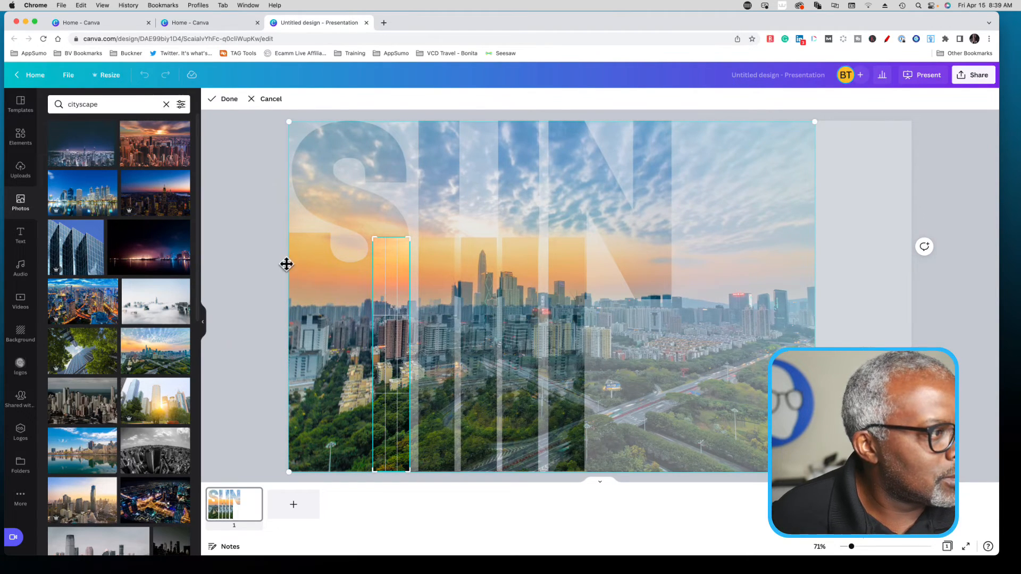
click(250, 261)
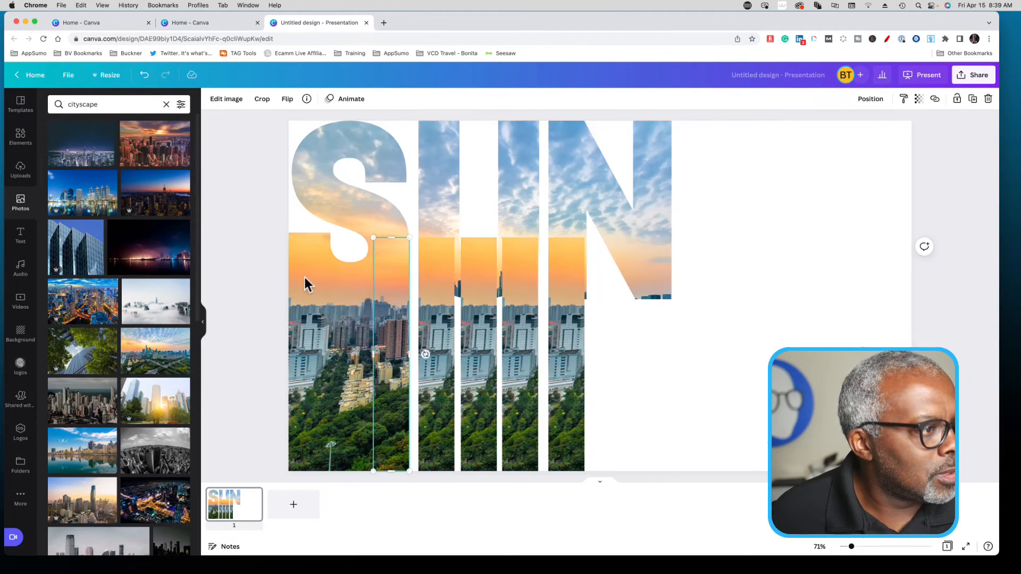
- Shift the photo inside the U's left strip to align with the slide's left edge
double_click(434, 309)
drag(744, 332, 613, 330)
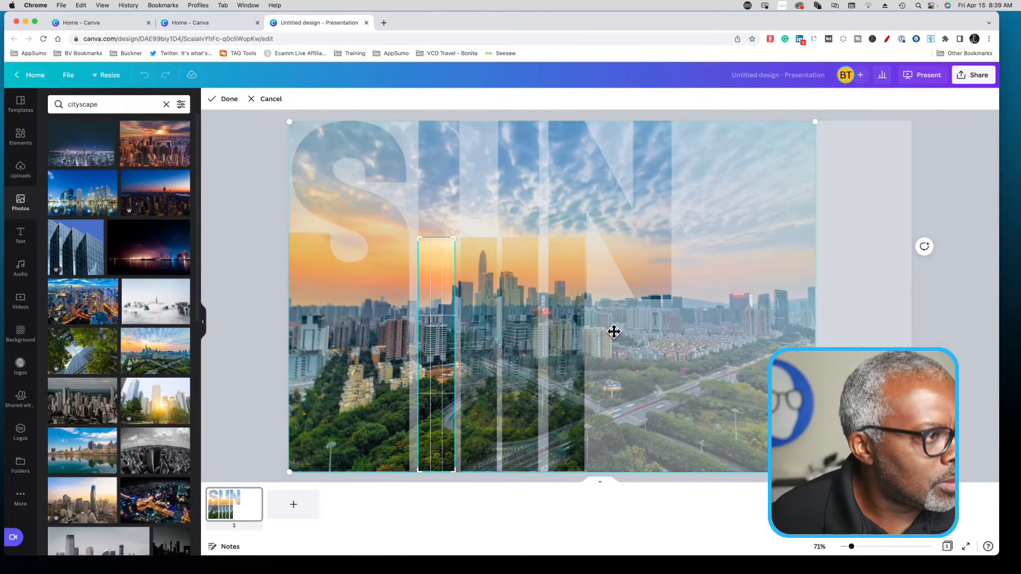
click(222, 283)
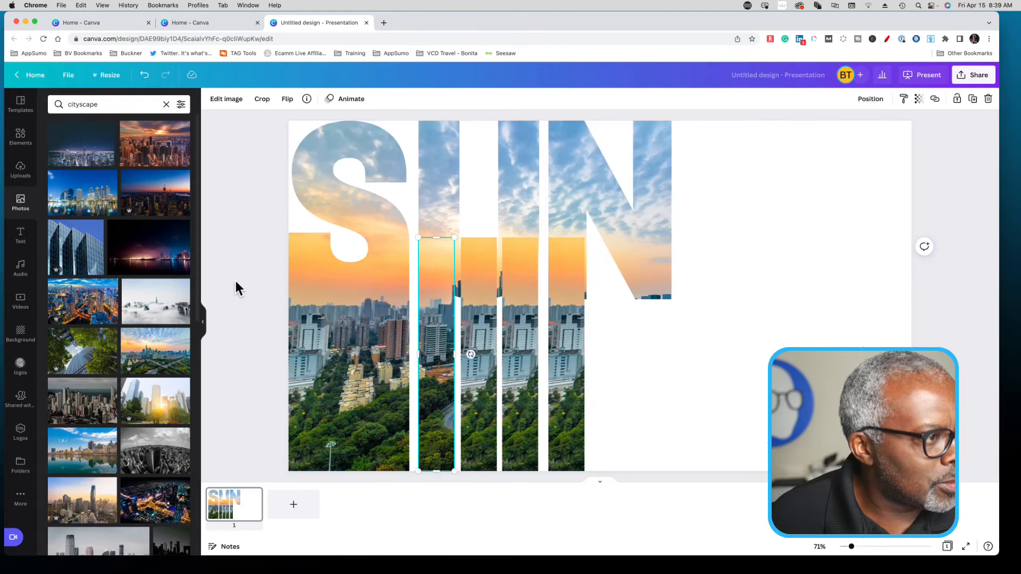
- Align the photo inside the U's middle strip with the slide's left edge, then lower its crop's top and widen it on both sides
double_click(476, 339)
drag(771, 355, 597, 354)
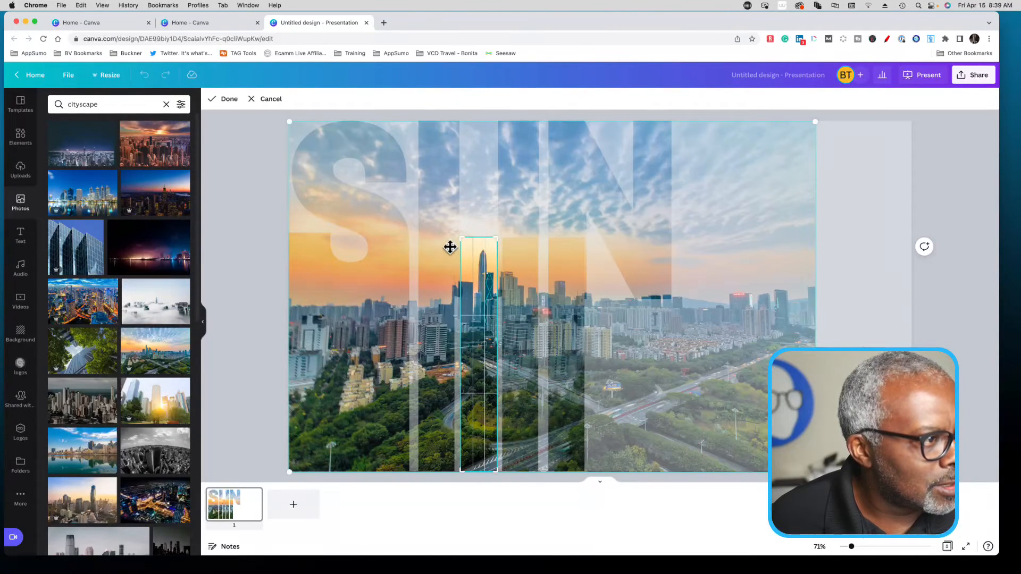
drag(460, 240, 514, 280)
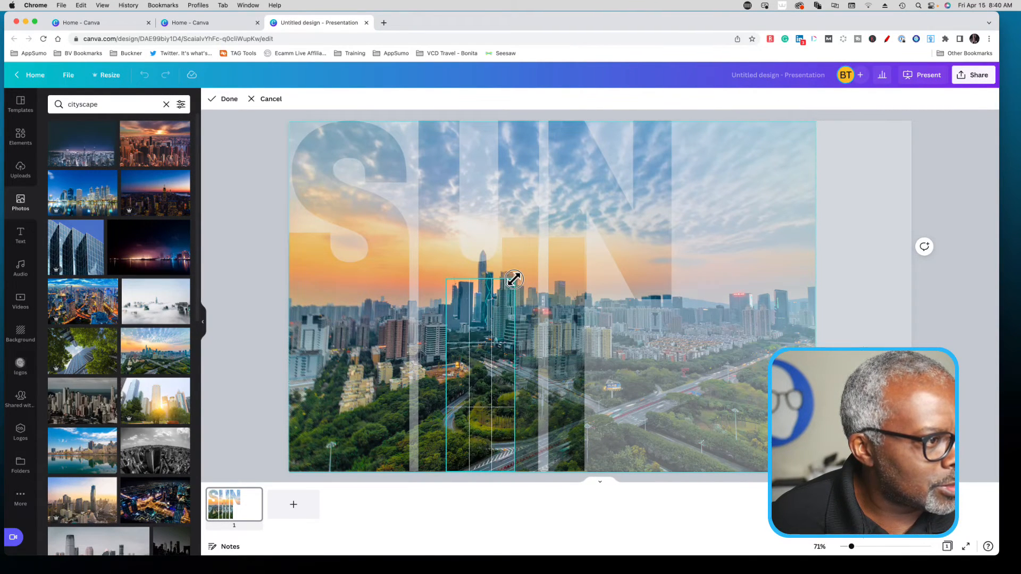
click(256, 270)
- Shift the photo inside the U's right strip to align with the slide's left edge
click(524, 263)
double_click(524, 263)
drag(760, 277, 581, 282)
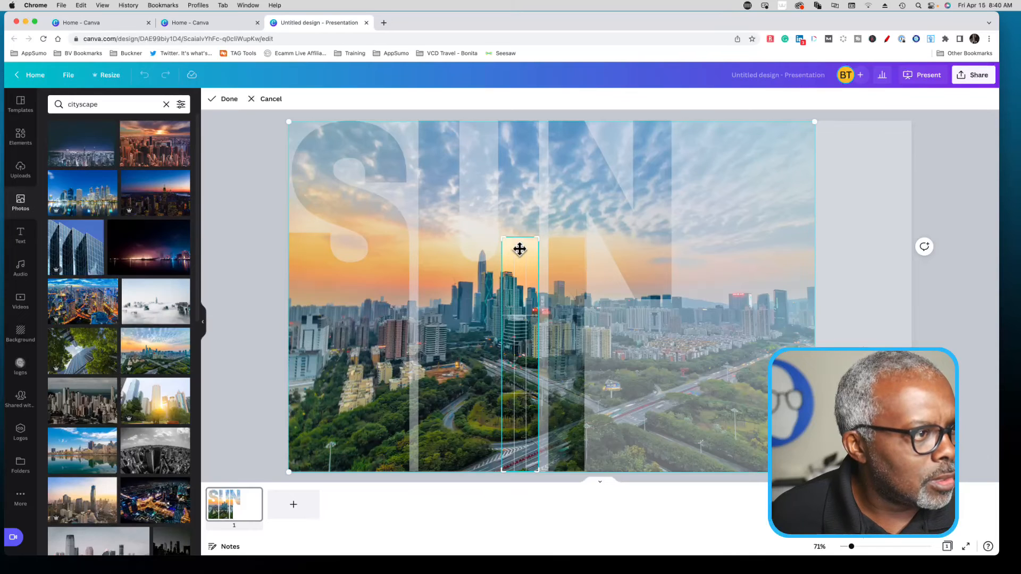
click(250, 271)
click(254, 270)
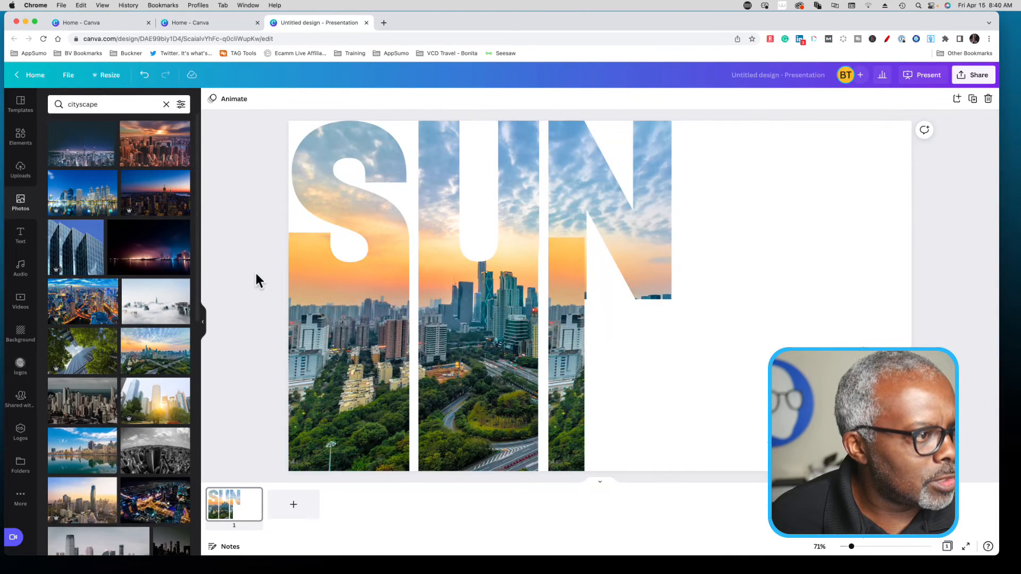
- Align the photo inside the N's strip with the slide's left edge and extend its crop to the N's right edge and diagonal tip
double_click(568, 320)
drag(558, 323, 461, 322)
drag(583, 240, 671, 211)
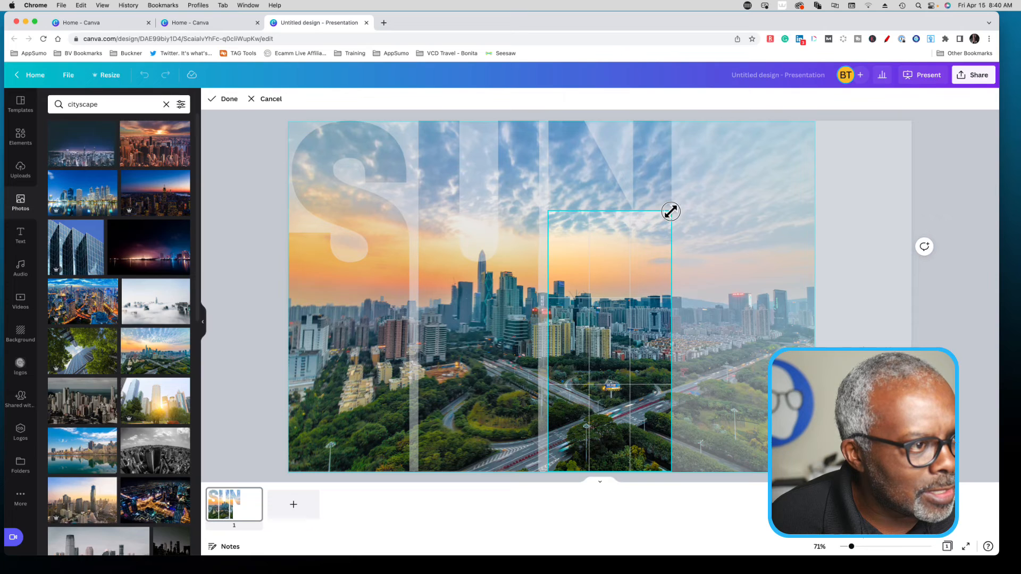
drag(670, 211, 670, 211)
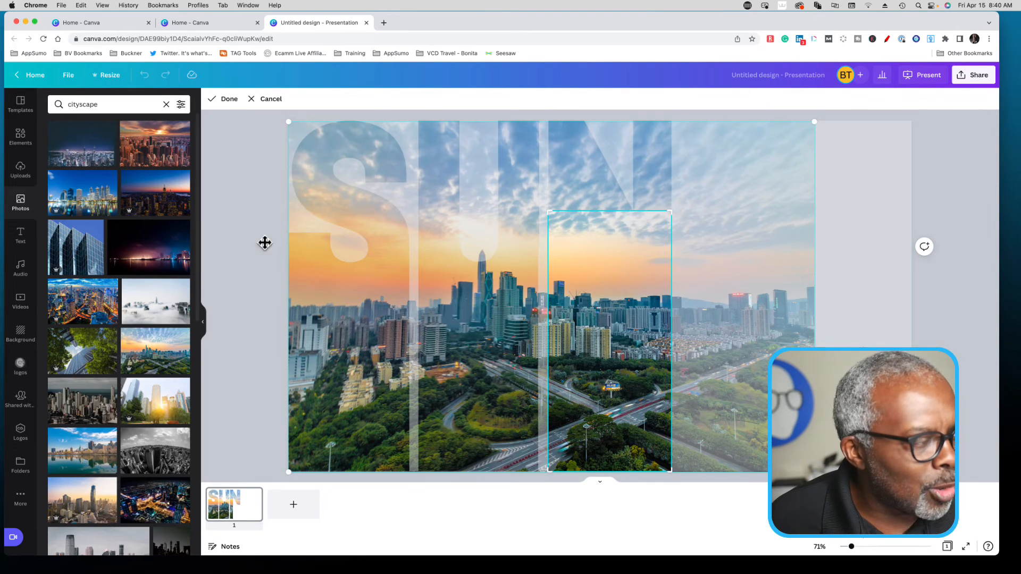
click(249, 240)
click(248, 239)
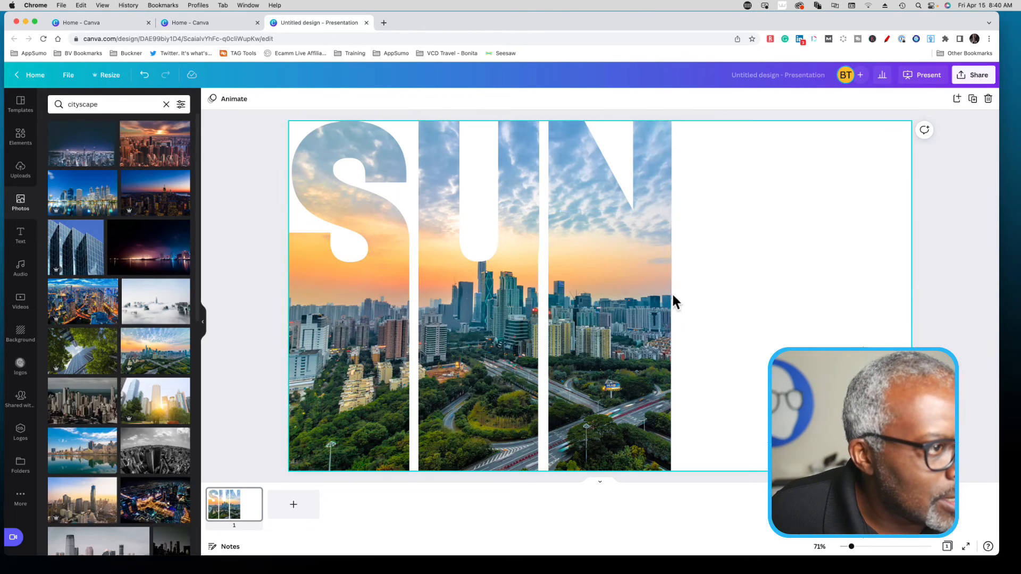
- Fine-tune the upper-right corner of the crop on the photo strip below the N to match the letter's right edge
click(631, 308)
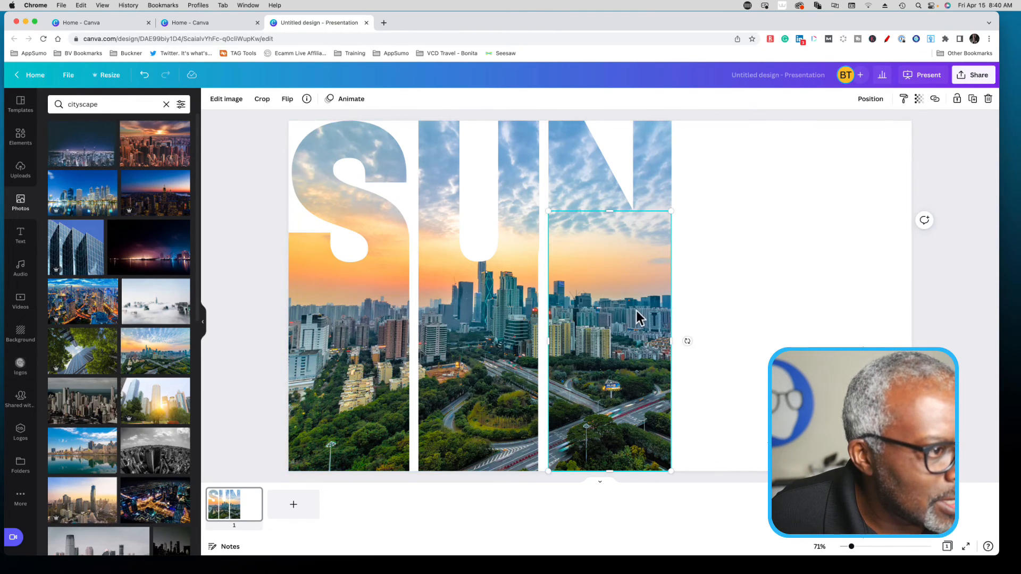
double_click(647, 298)
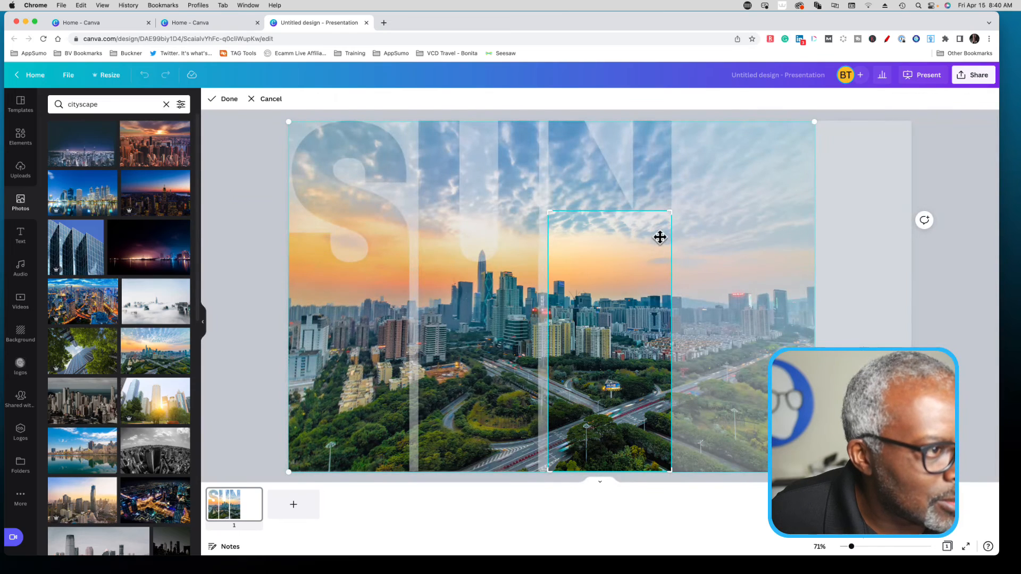
drag(669, 212, 669, 212)
click(268, 279)
click(269, 279)
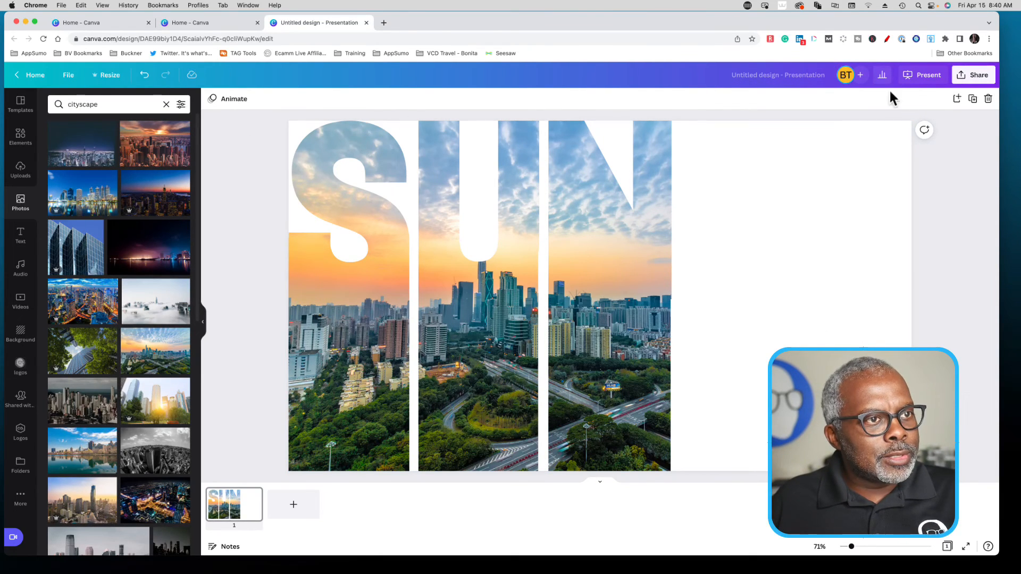
- Unlock the N, U and S letter frames on the slide
drag(253, 135, 655, 172)
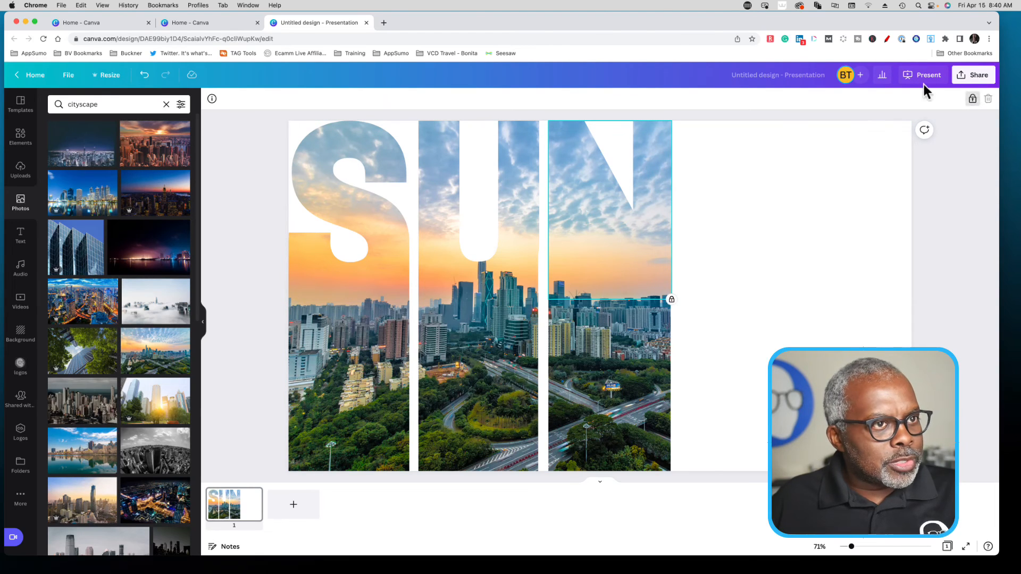
click(972, 99)
click(522, 167)
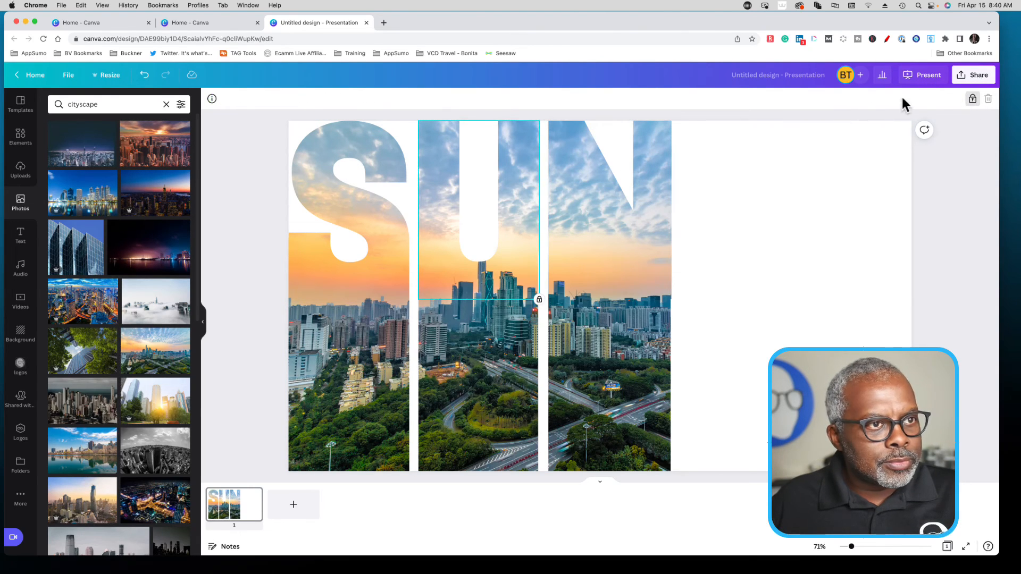
click(347, 148)
click(972, 99)
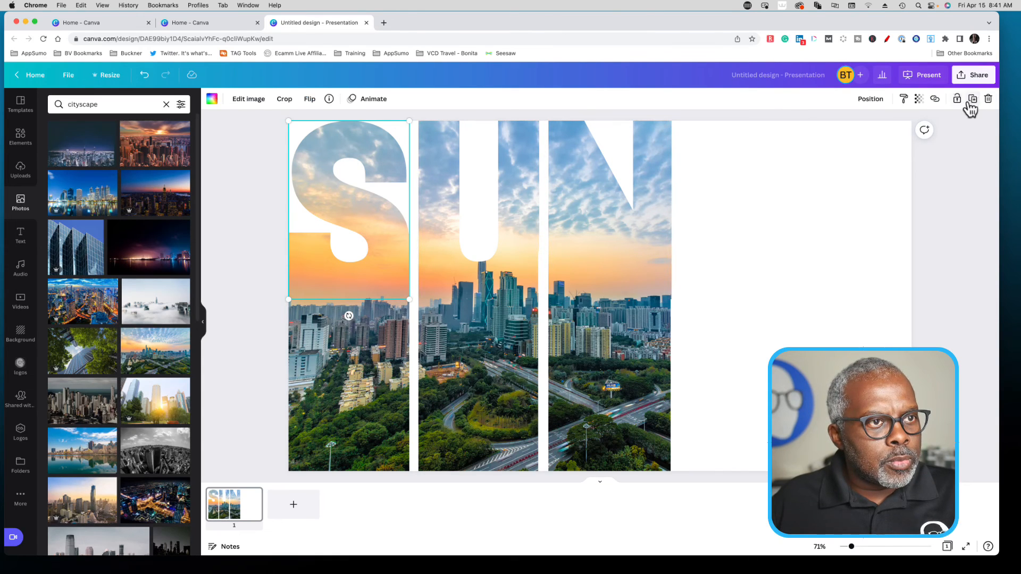
- Group all the SUN letter frames with their photo strips and move the group to the slide's horizontal centre
drag(248, 128, 703, 490)
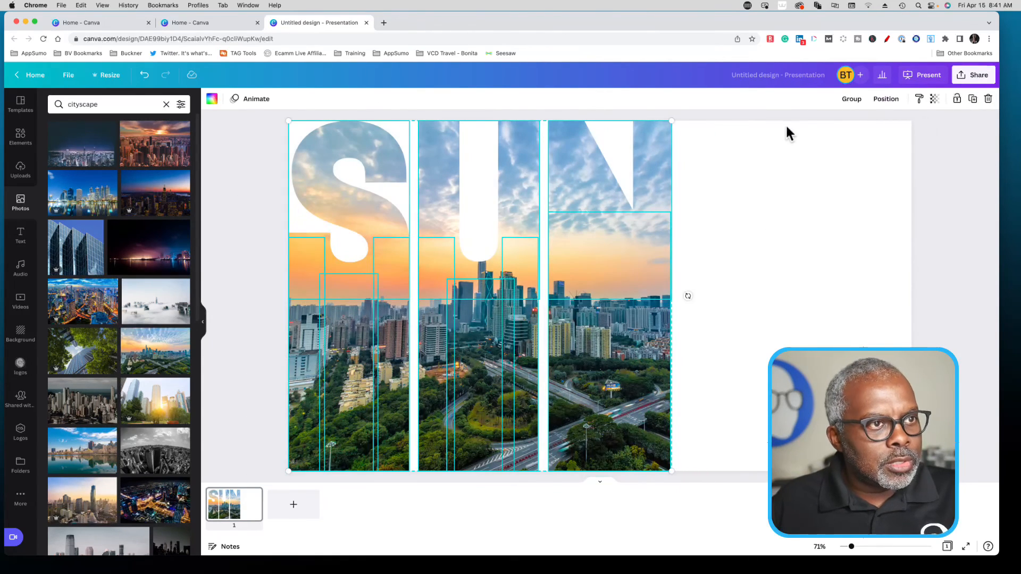
click(851, 100)
drag(574, 274, 668, 268)
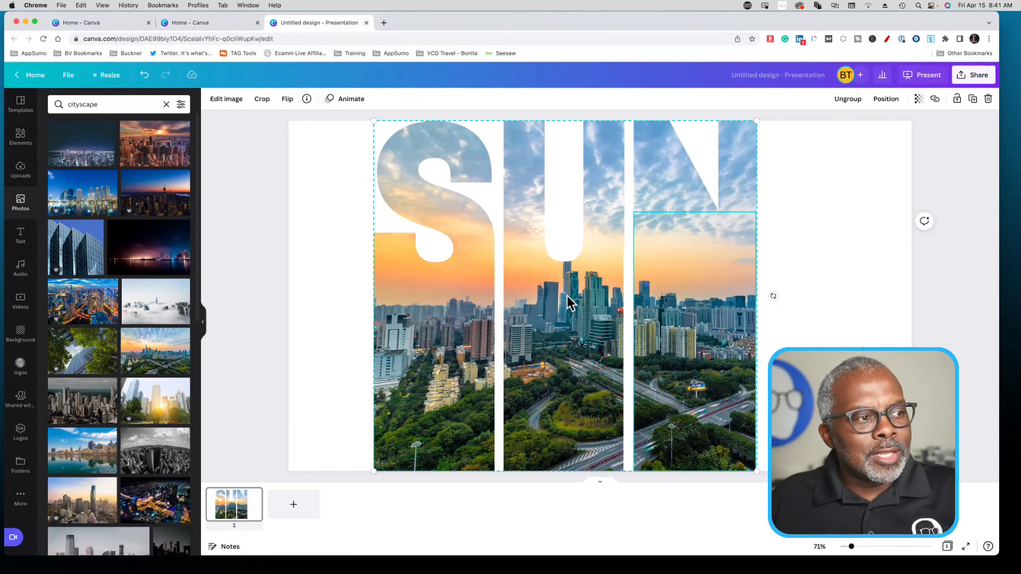